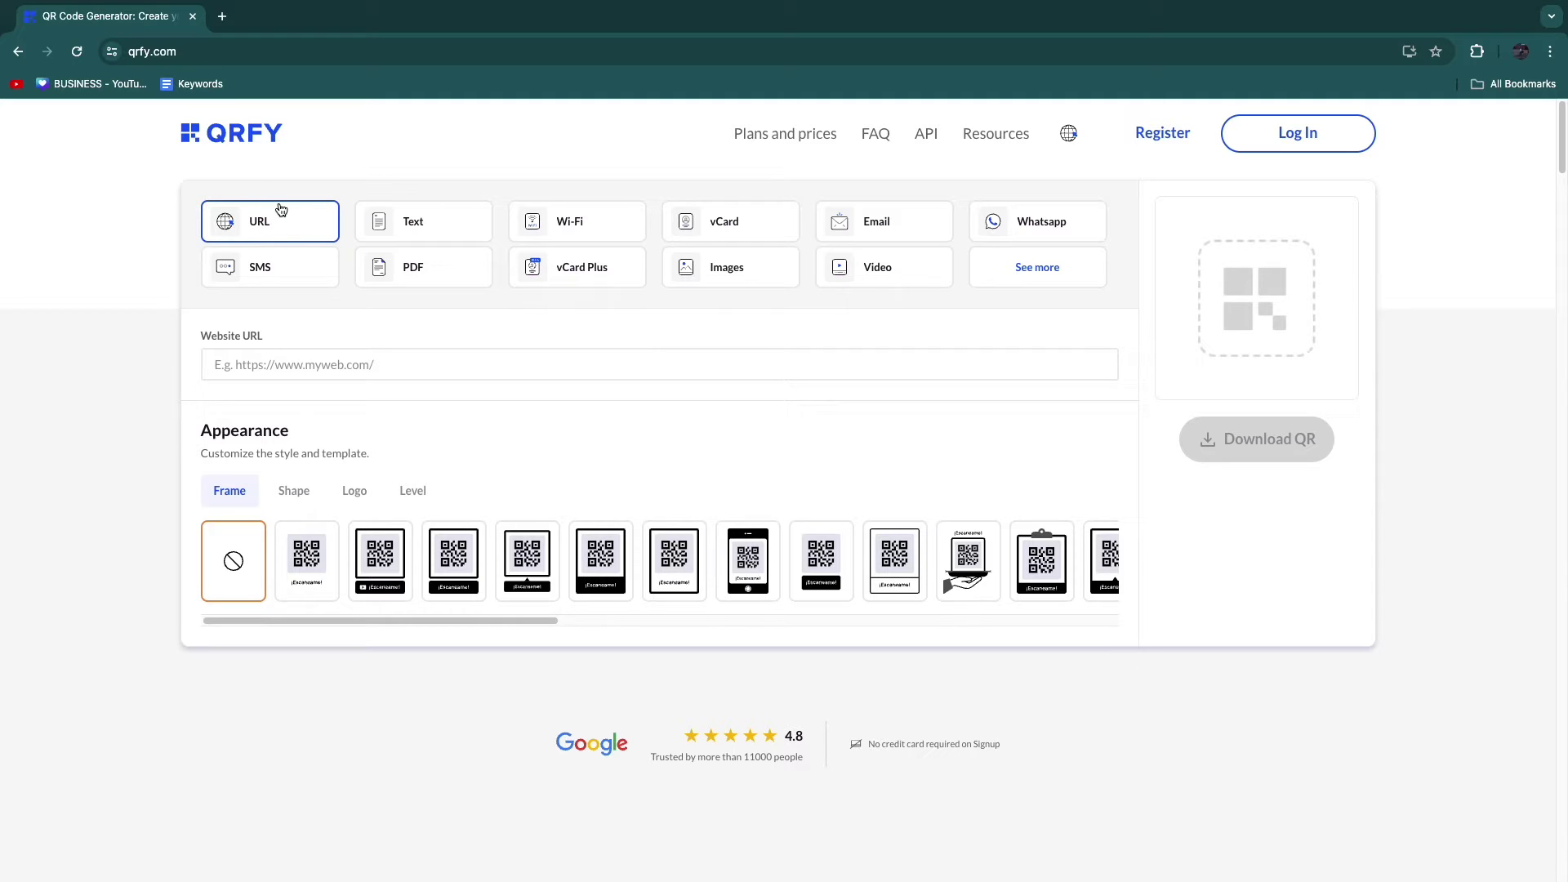
# Browse the Text, Video and other QR type tiles, then expand the full type list
pyautogui.click(367, 230)
pyautogui.click(576, 222)
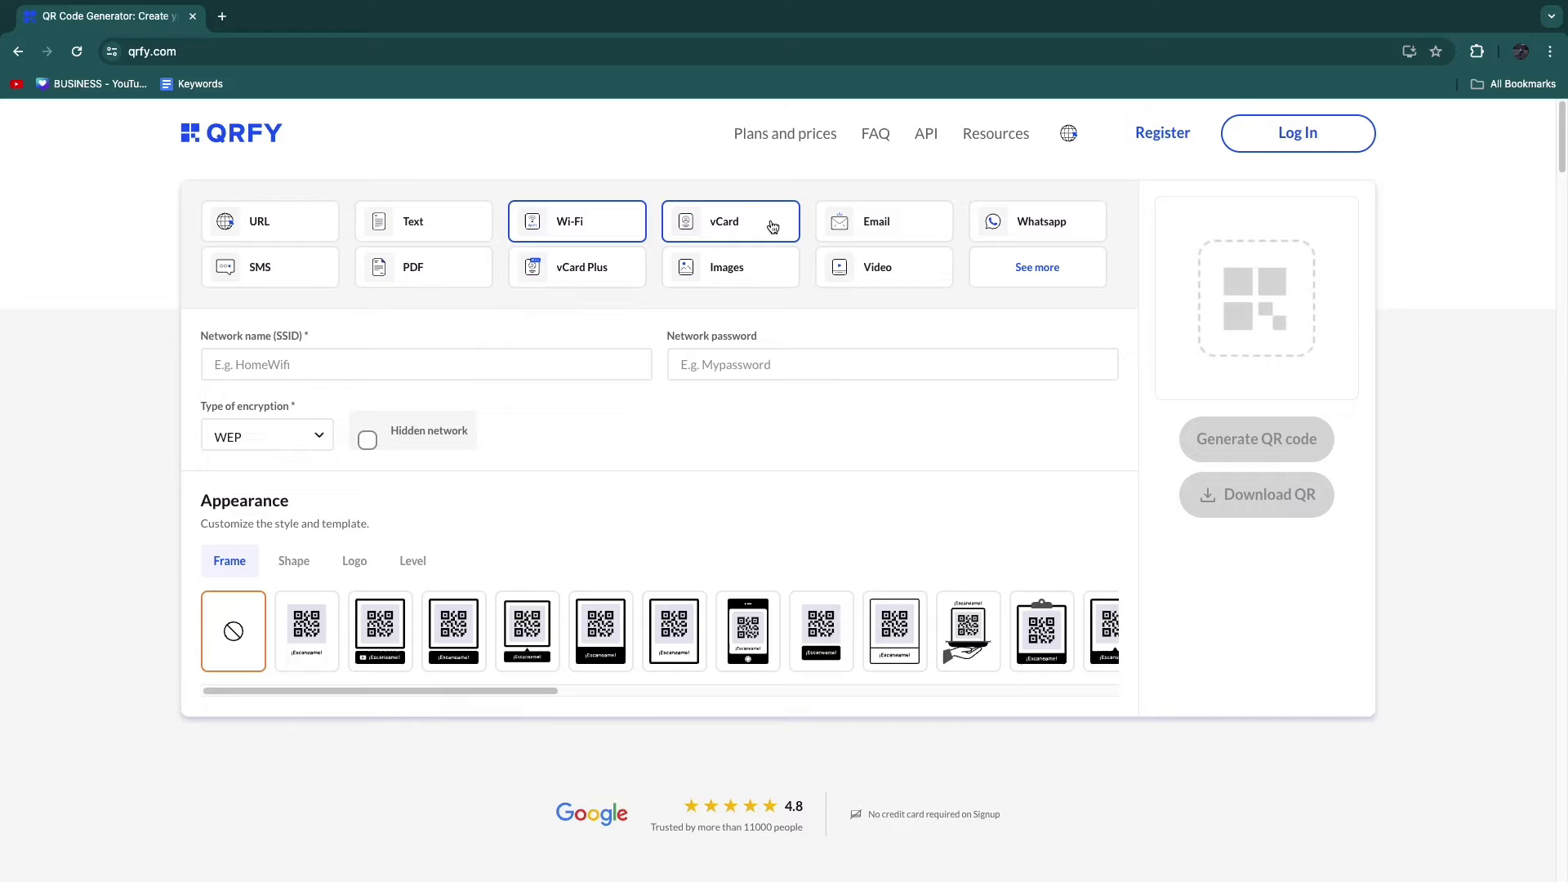
pyautogui.click(731, 221)
pyautogui.click(883, 222)
pyautogui.click(1039, 224)
pyautogui.click(883, 268)
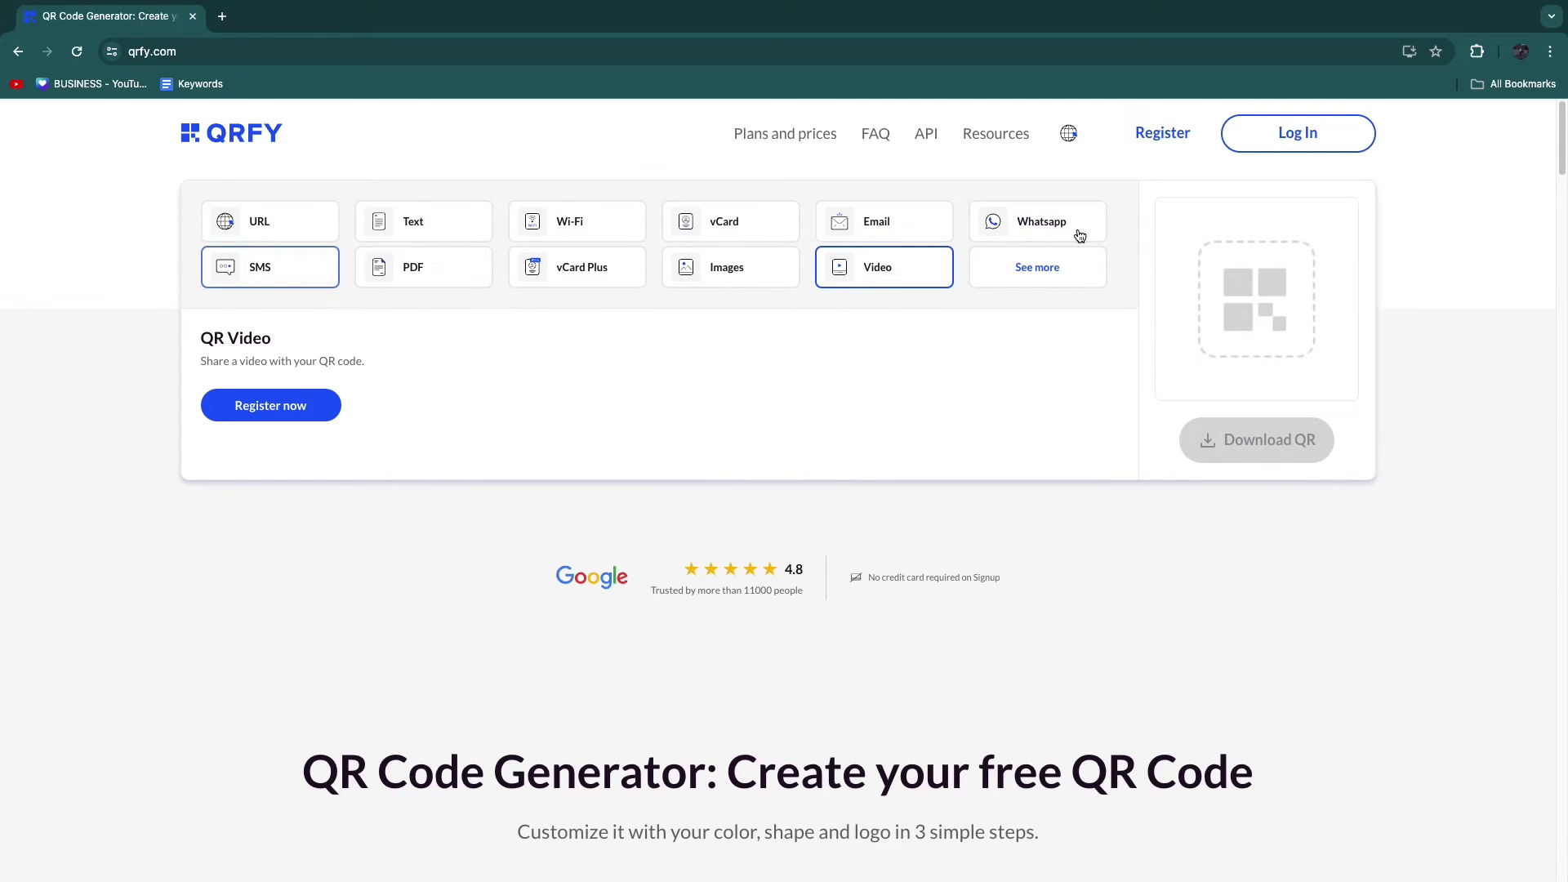
pyautogui.click(1037, 267)
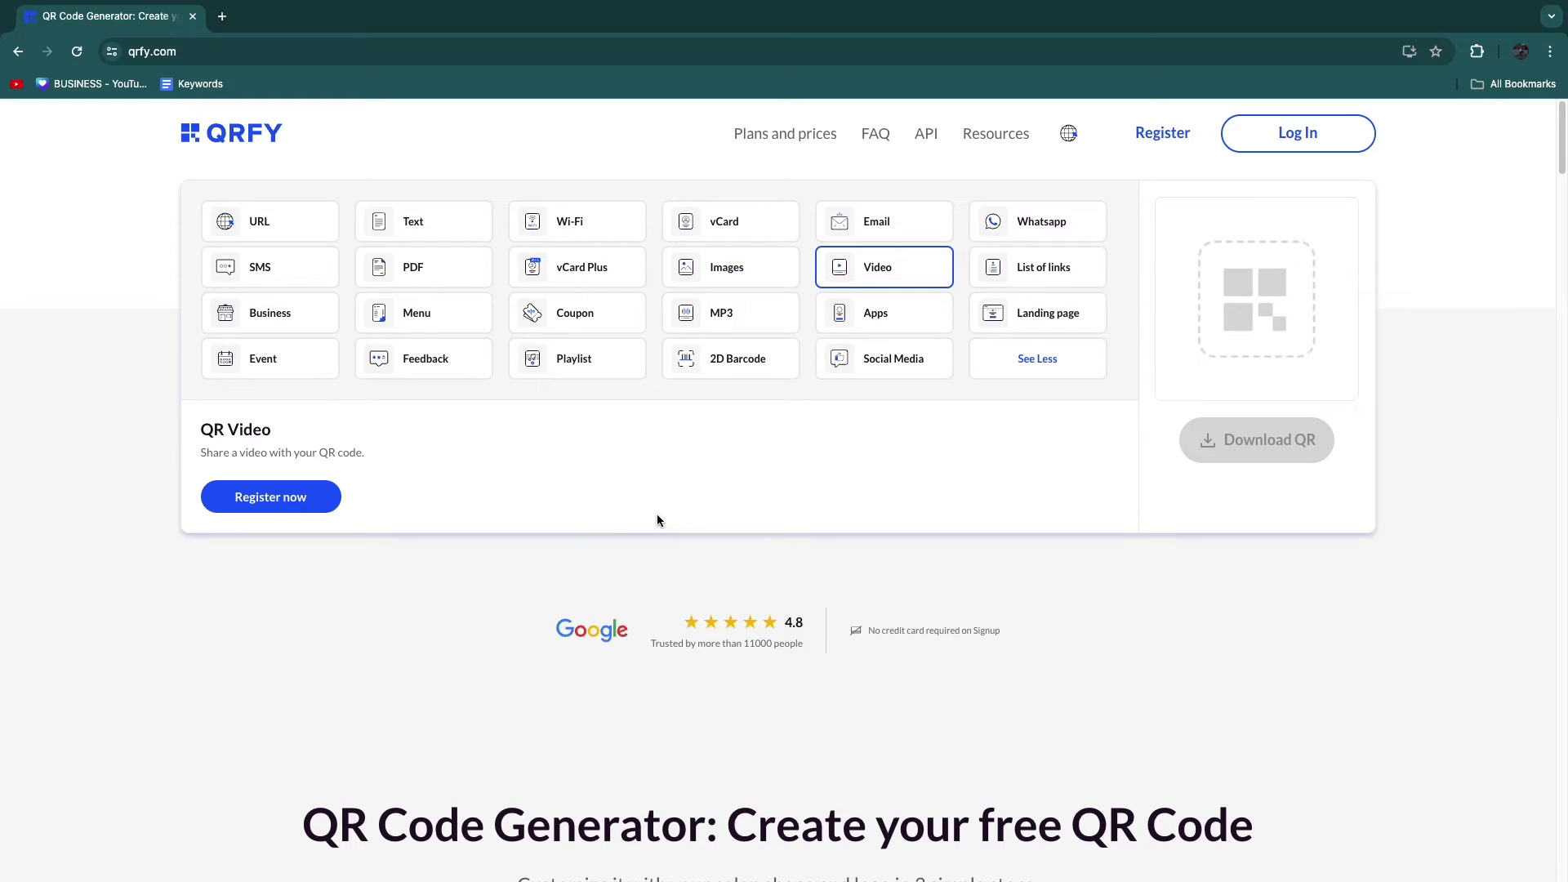
# Choose the Website type and paste the copied YouTube channel link as its URL
pyautogui.click(269, 221)
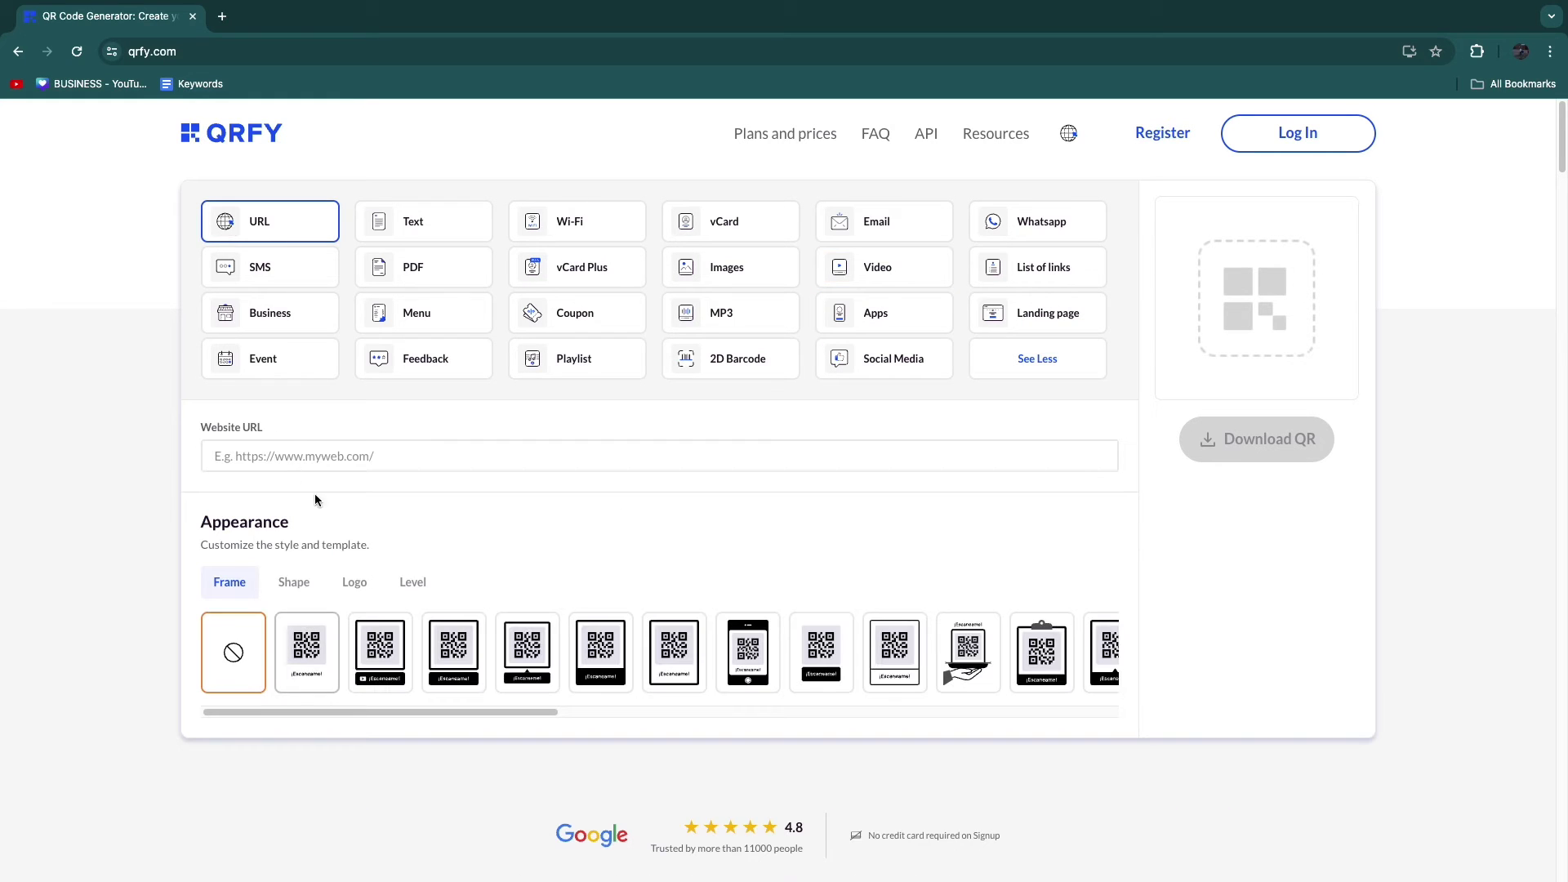
pyautogui.click(270, 455)
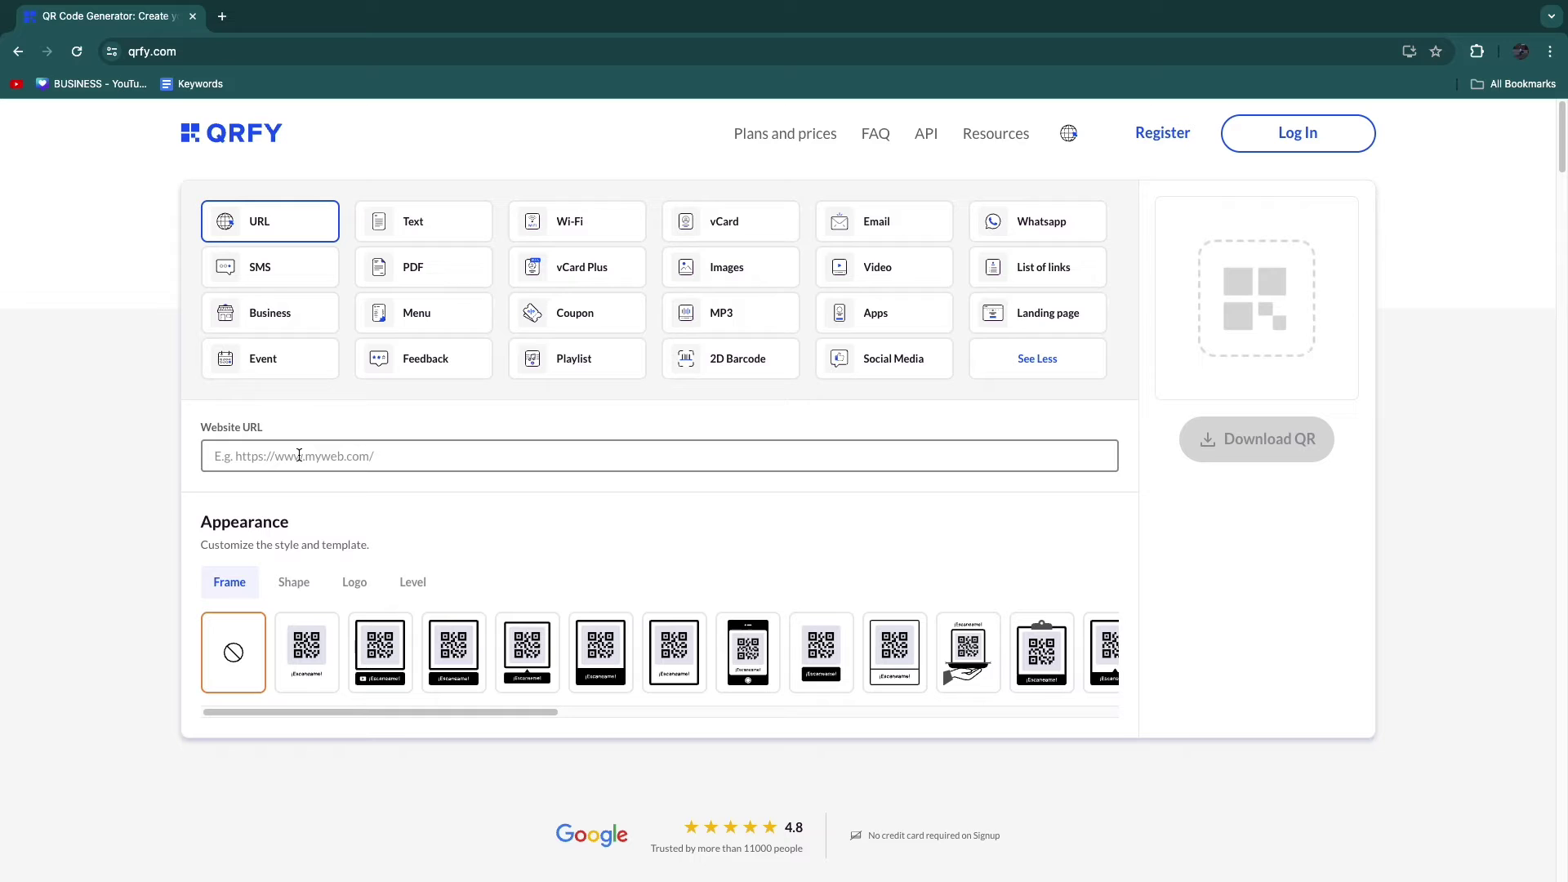
pyautogui.click(323, 433)
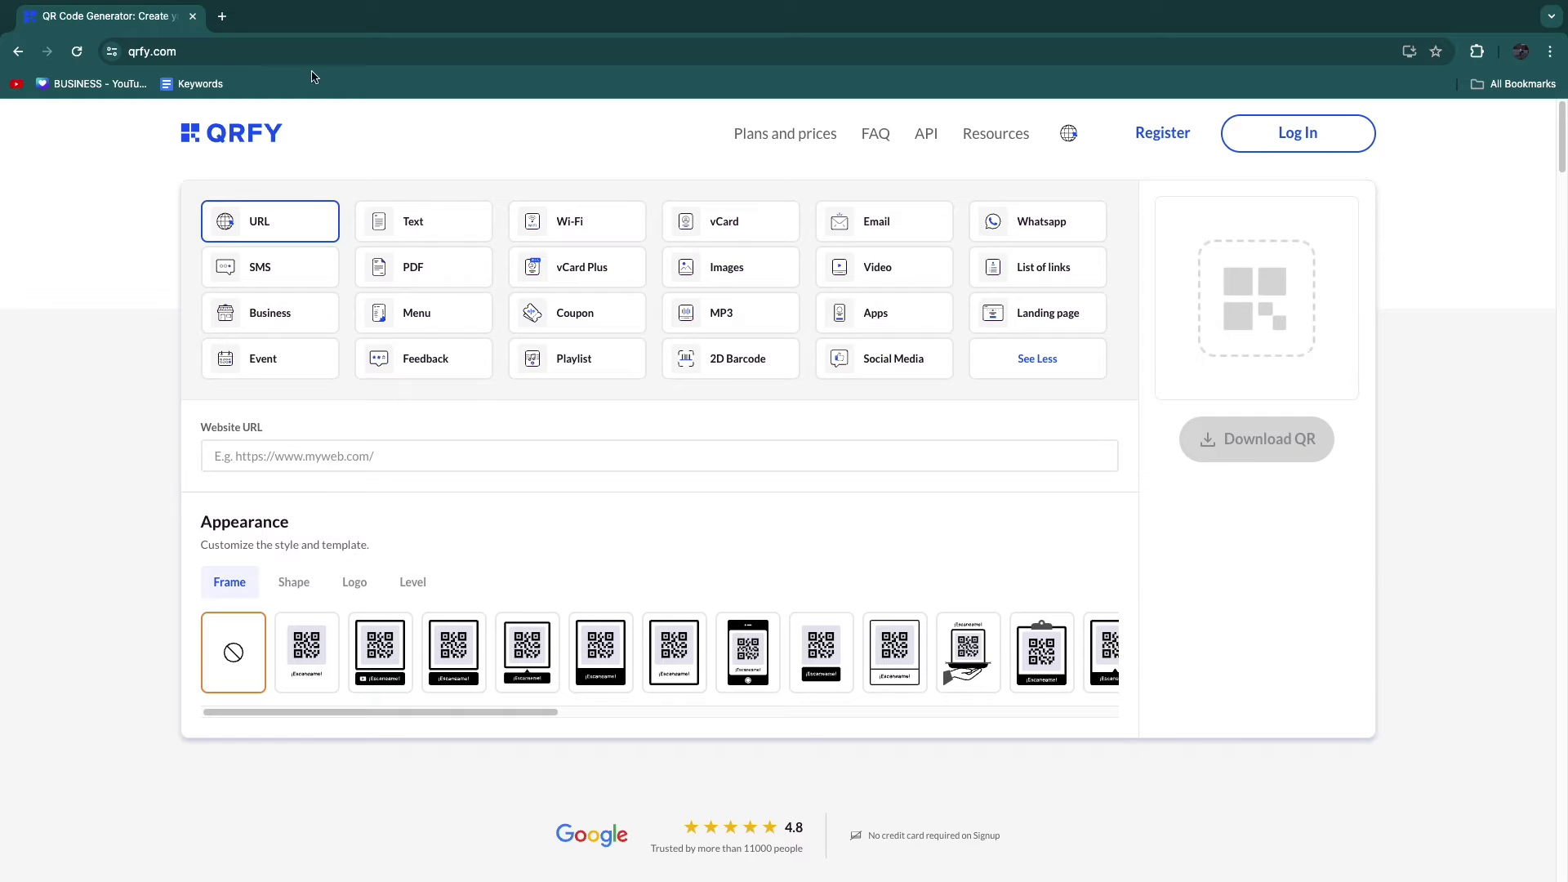
pyautogui.click(221, 14)
pyautogui.click(14, 84)
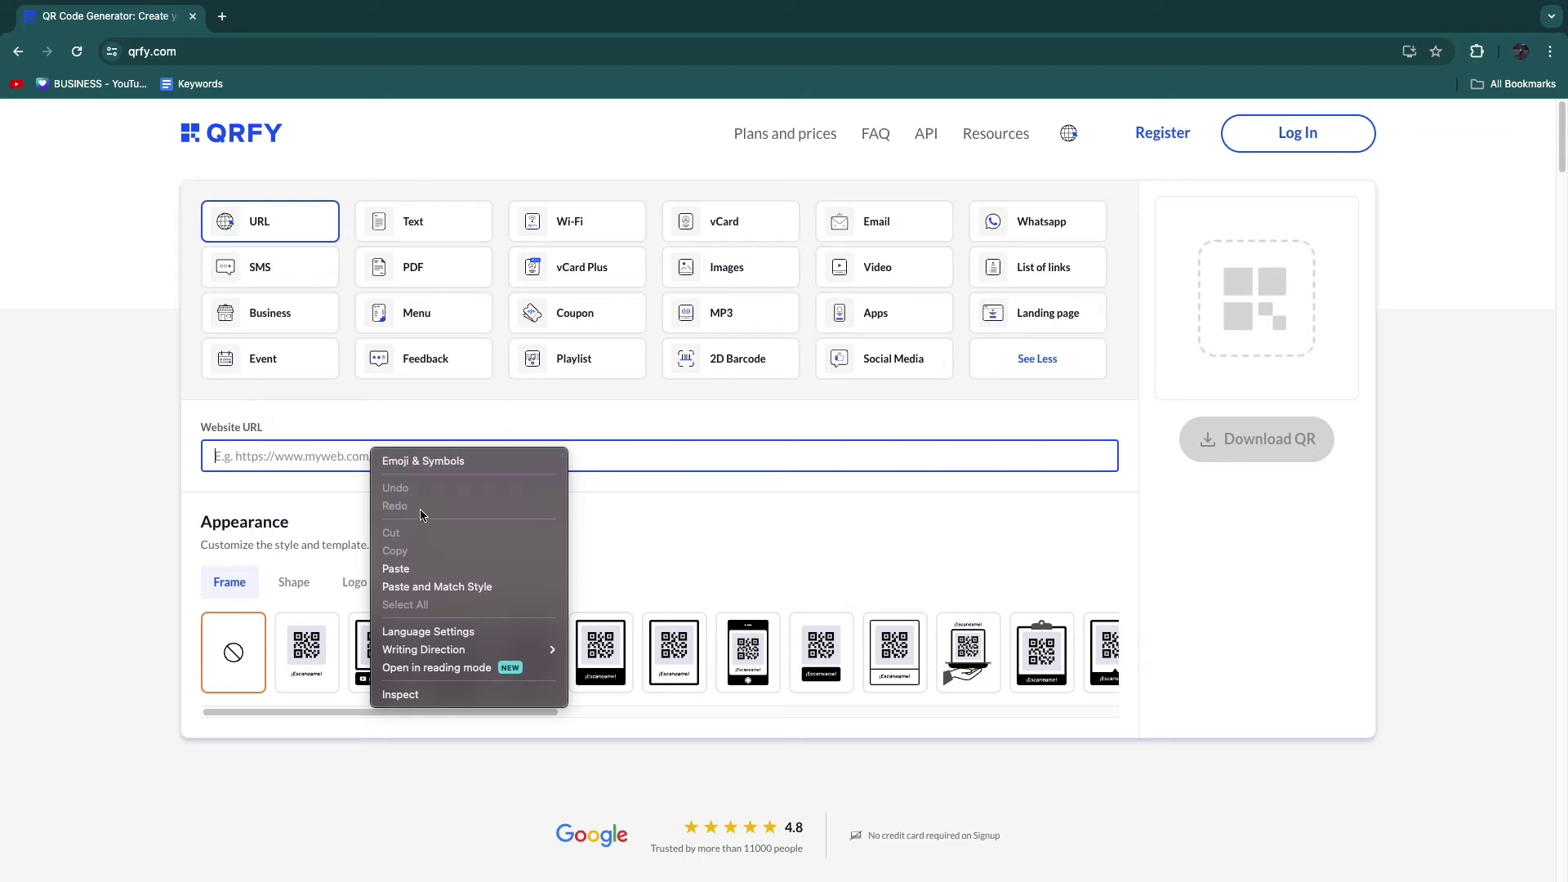
pyautogui.click(396, 569)
pyautogui.click(506, 534)
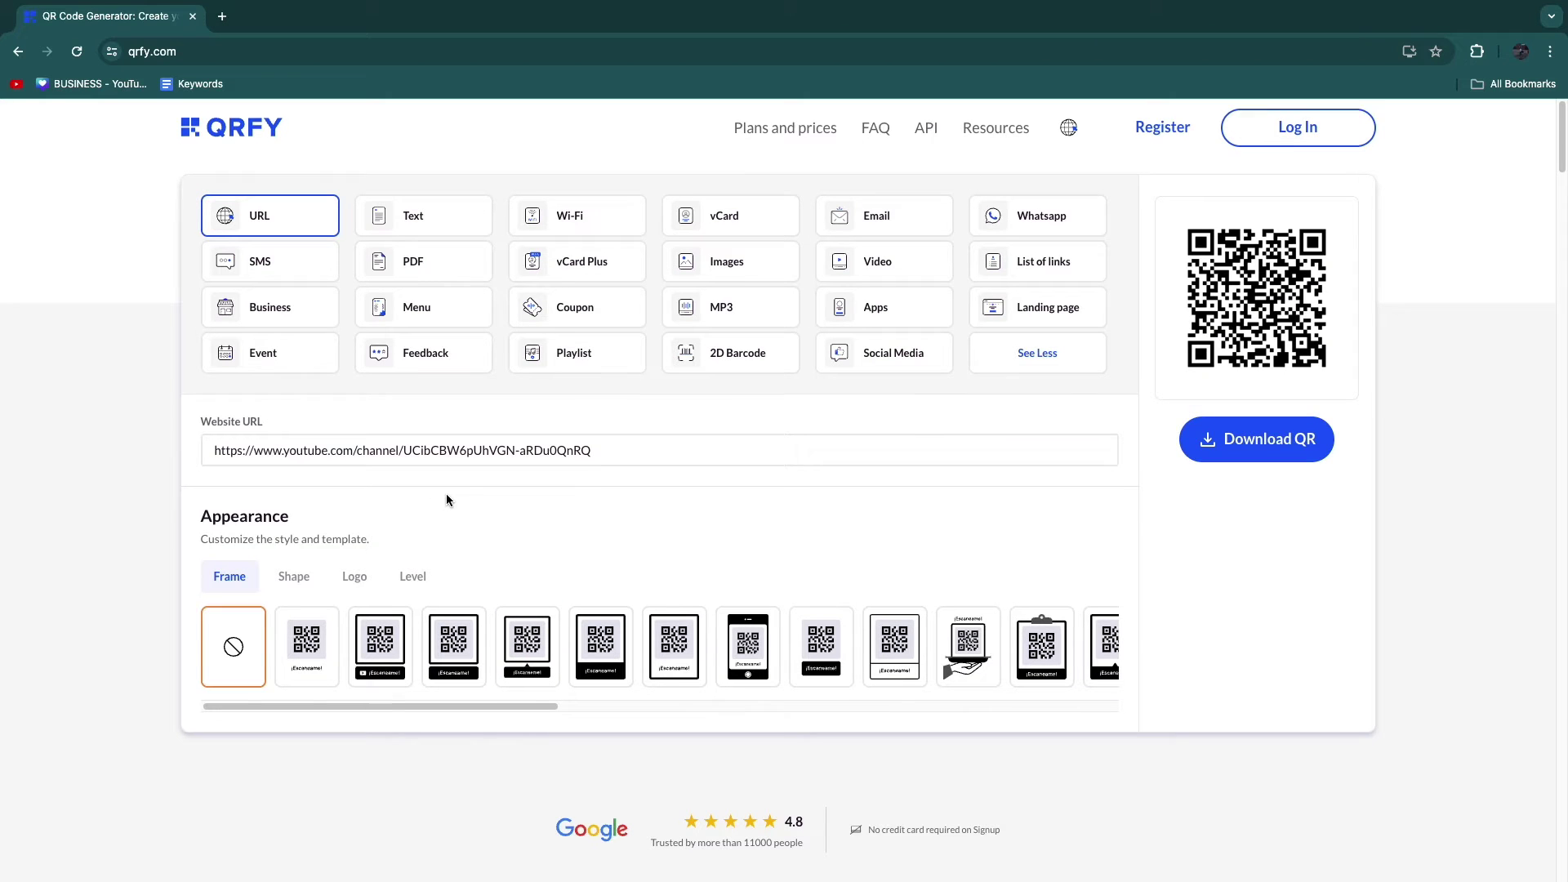
pyautogui.scroll(-1, 446, 494)
pyautogui.moveTo(194, 491); pyautogui.dragTo(302, 503)
# Try the frame templates and settle on the speech-bubble 'Scan me!' frame
pyautogui.click(369, 514)
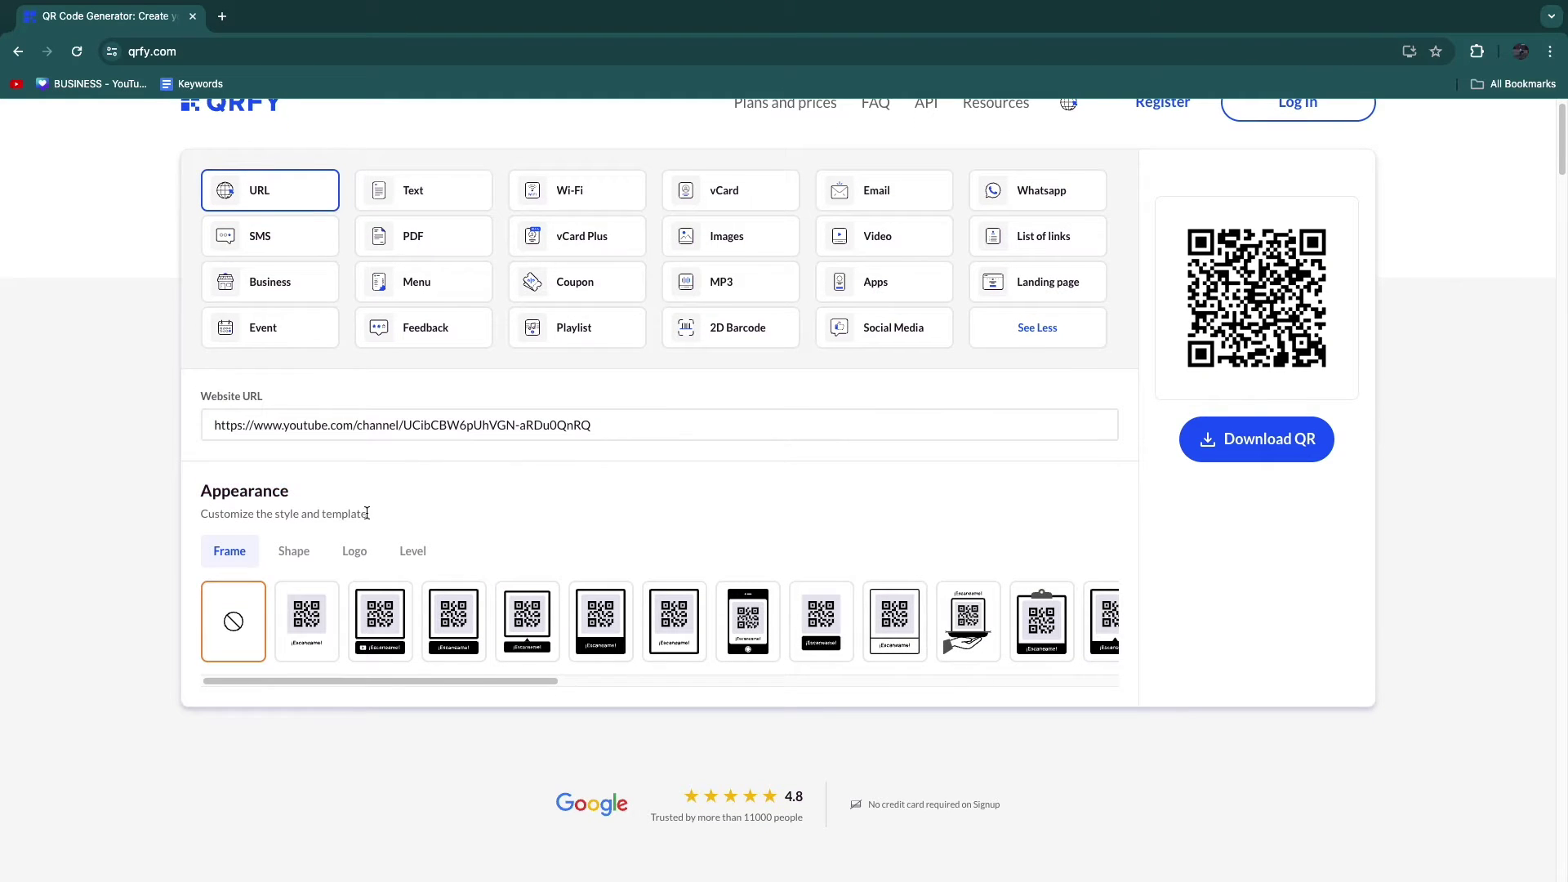
pyautogui.scroll(-2, 368, 514)
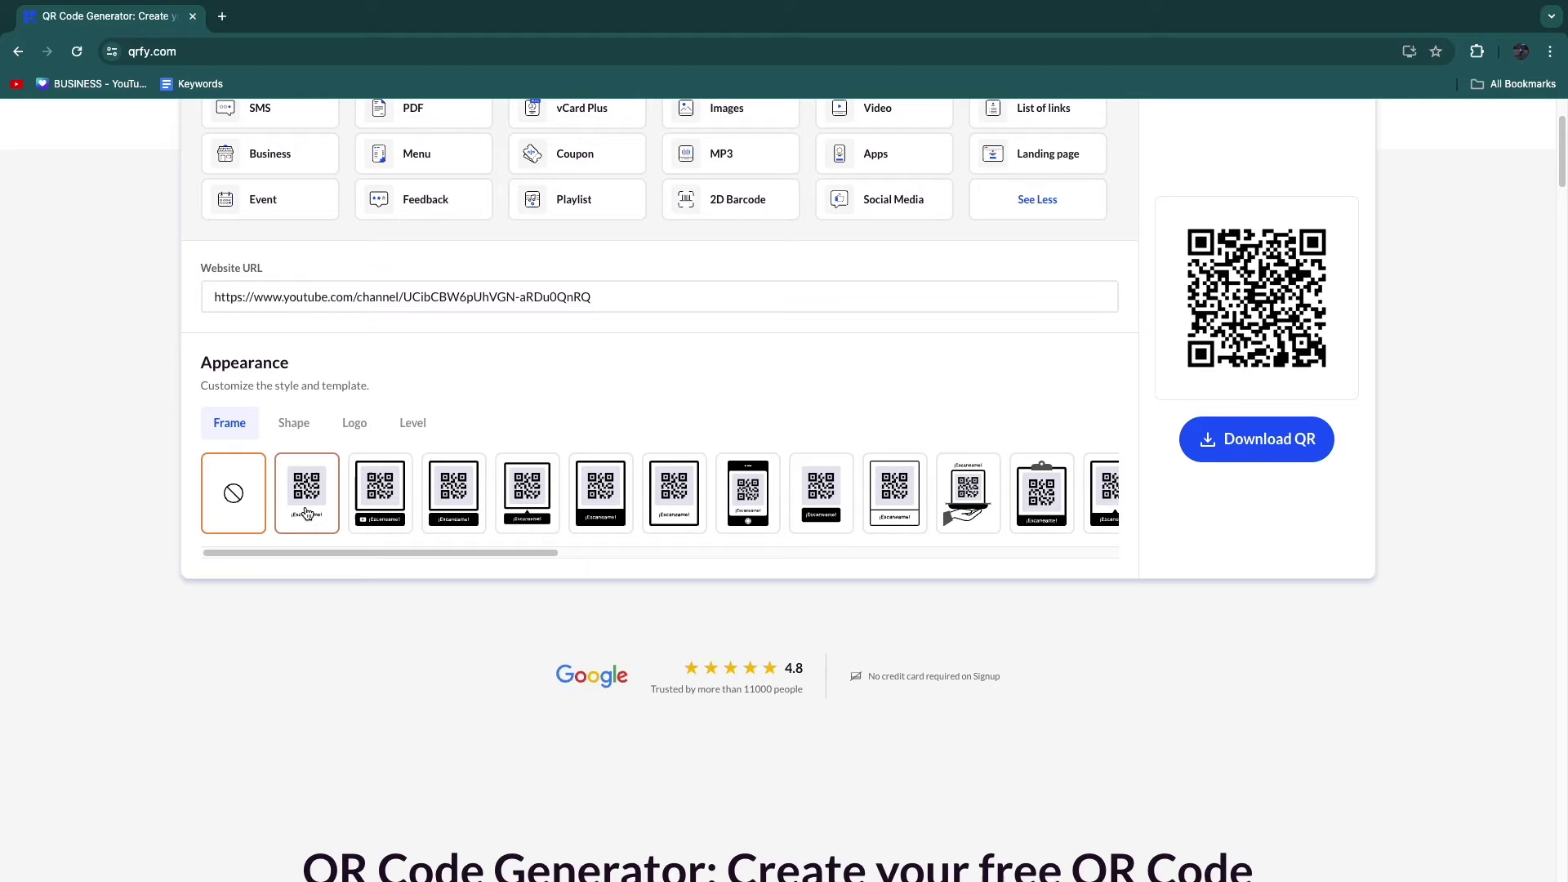
pyautogui.click(306, 493)
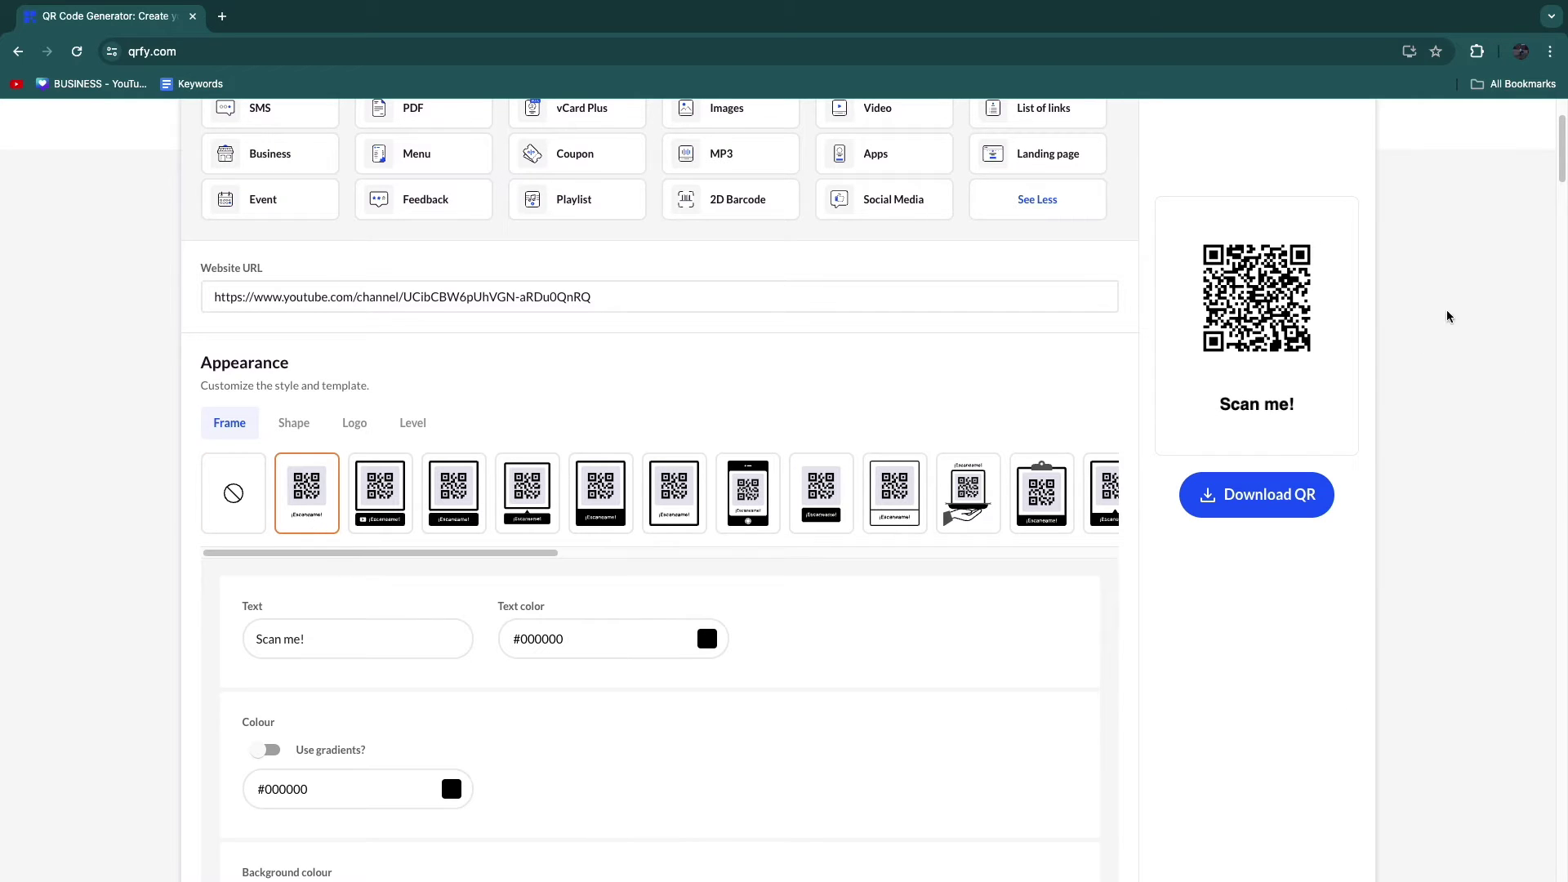
pyautogui.click(380, 493)
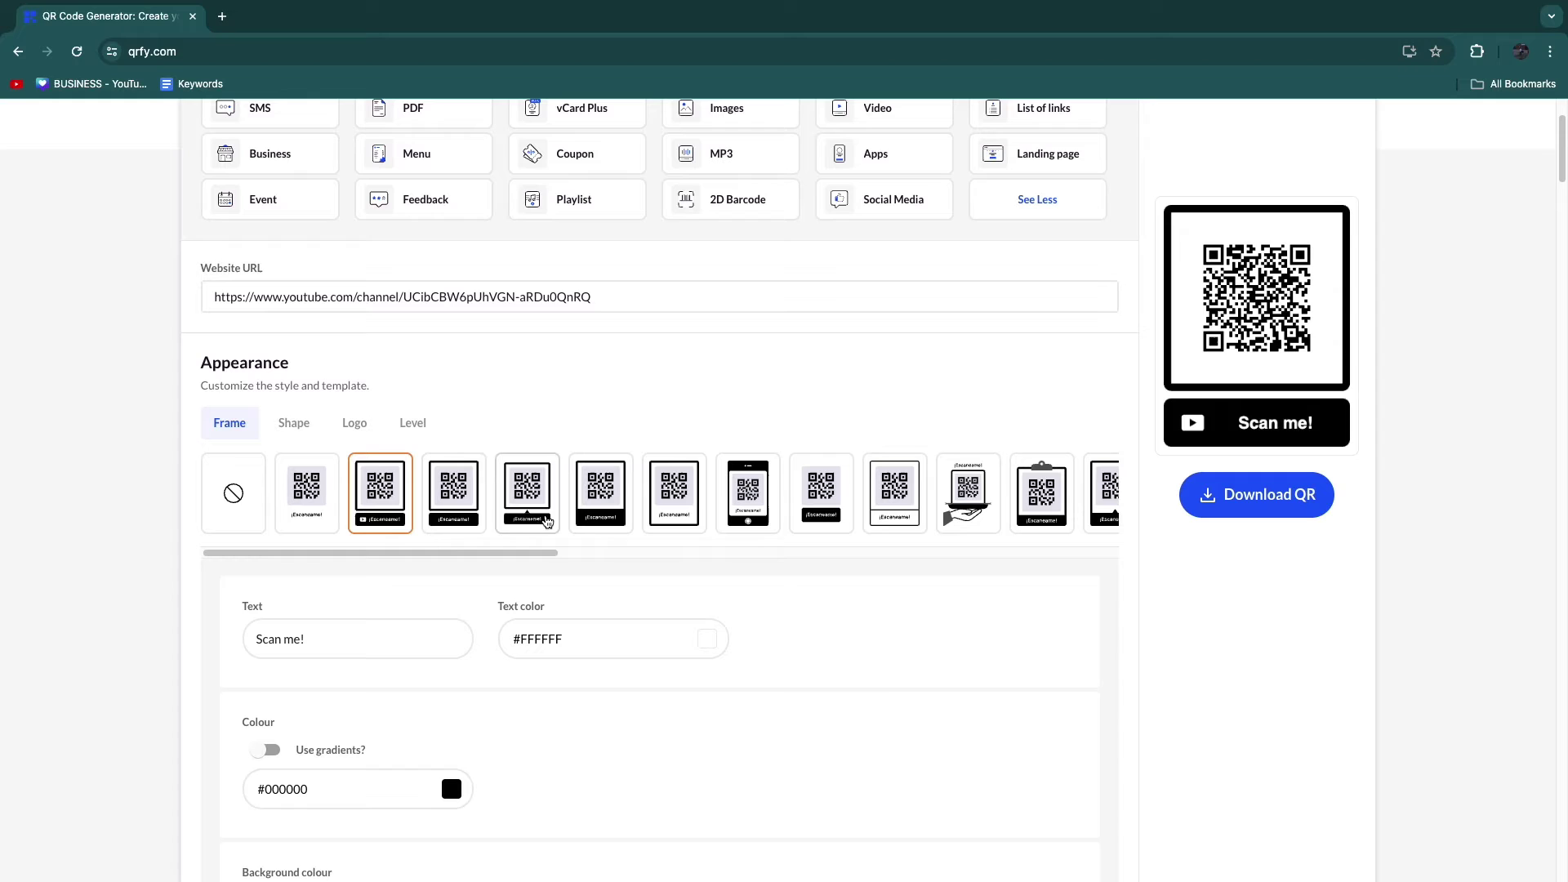
pyautogui.click(454, 493)
pyautogui.click(527, 493)
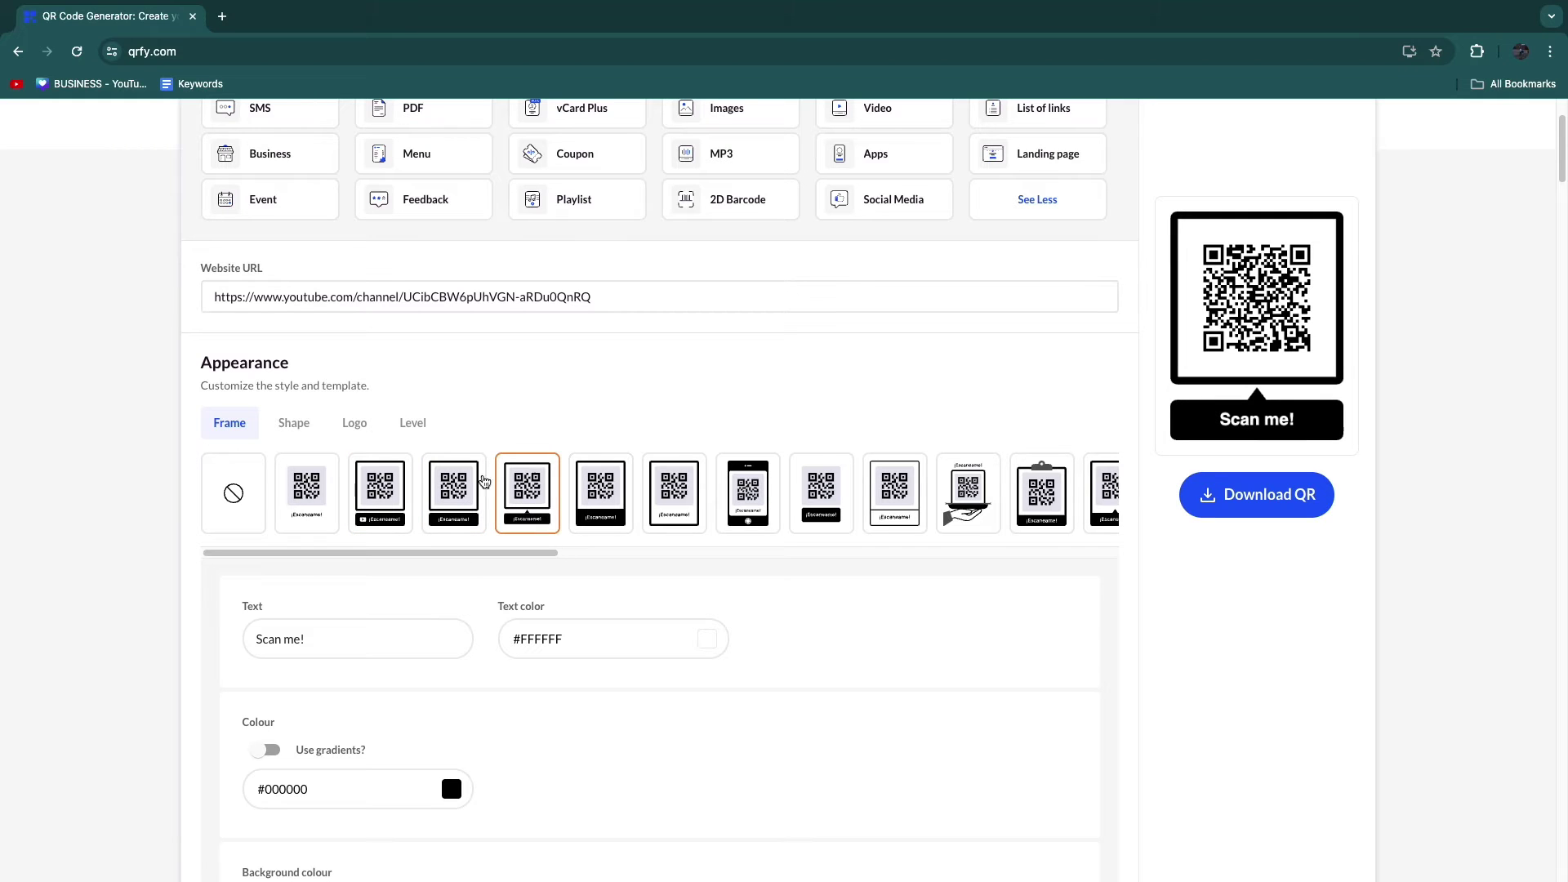
# Try several different QR module shape options
pyautogui.click(293, 423)
pyautogui.click(306, 483)
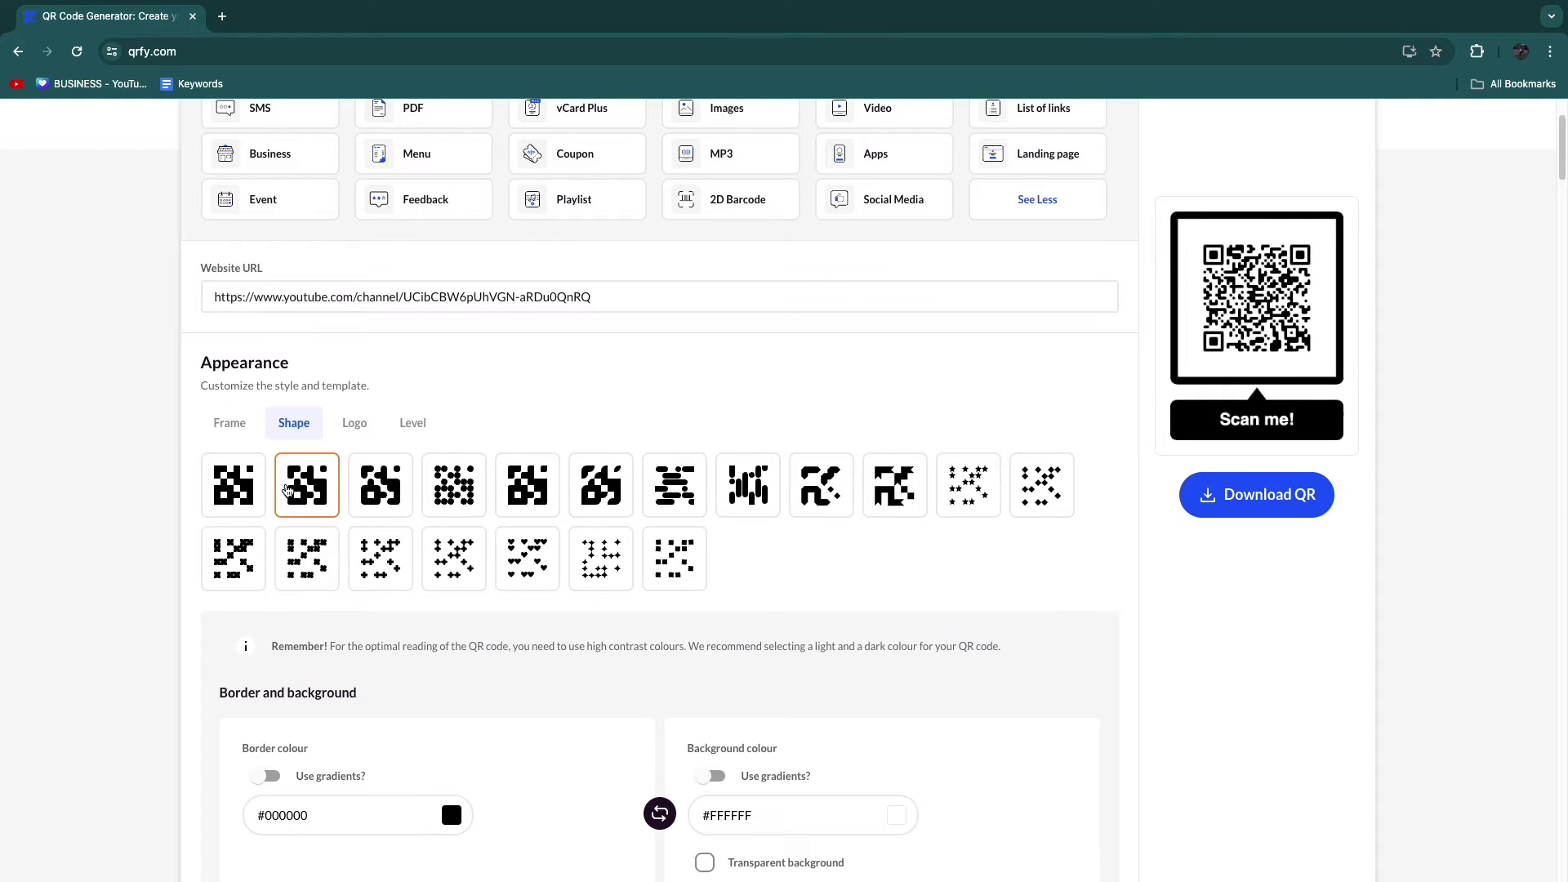
pyautogui.click(380, 484)
pyautogui.click(380, 558)
# Look at the Logo options and set error correction to Level H
pyautogui.click(354, 423)
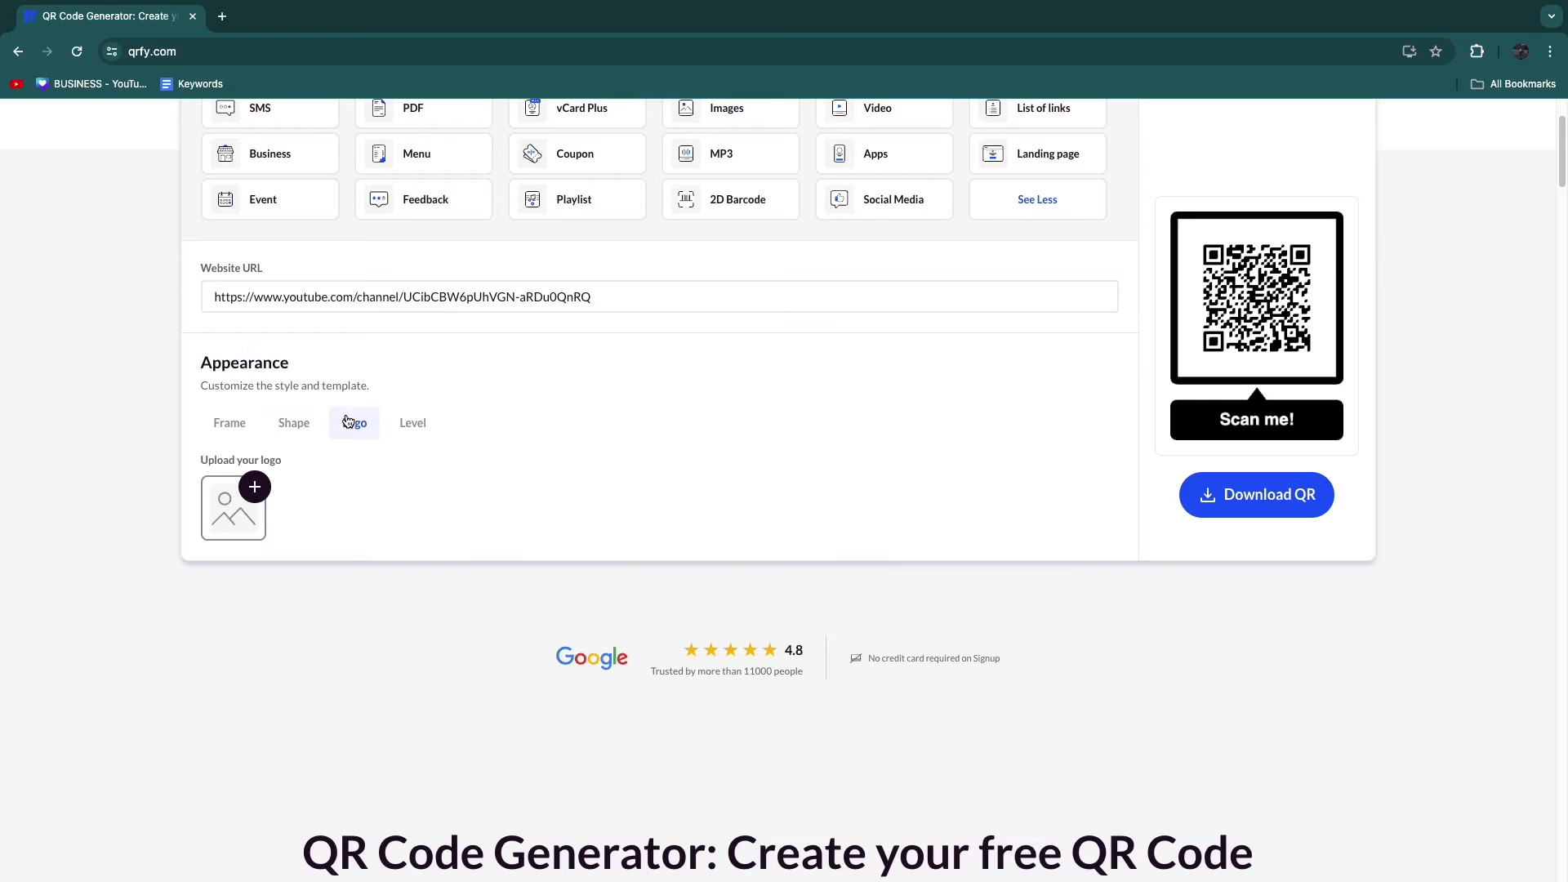
pyautogui.click(412, 422)
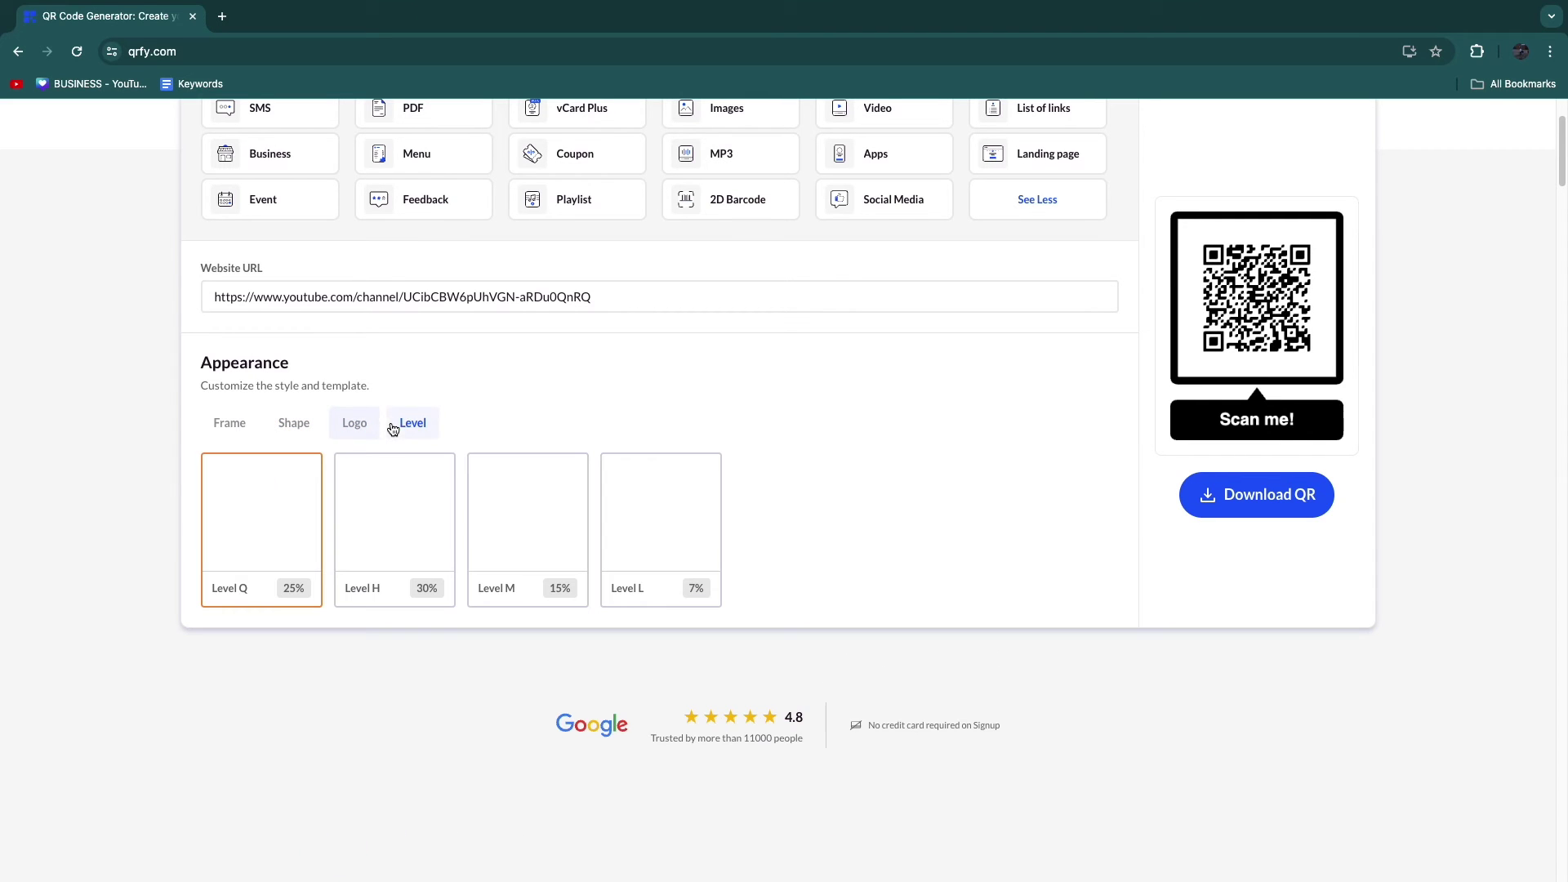
pyautogui.click(394, 527)
pyautogui.click(228, 423)
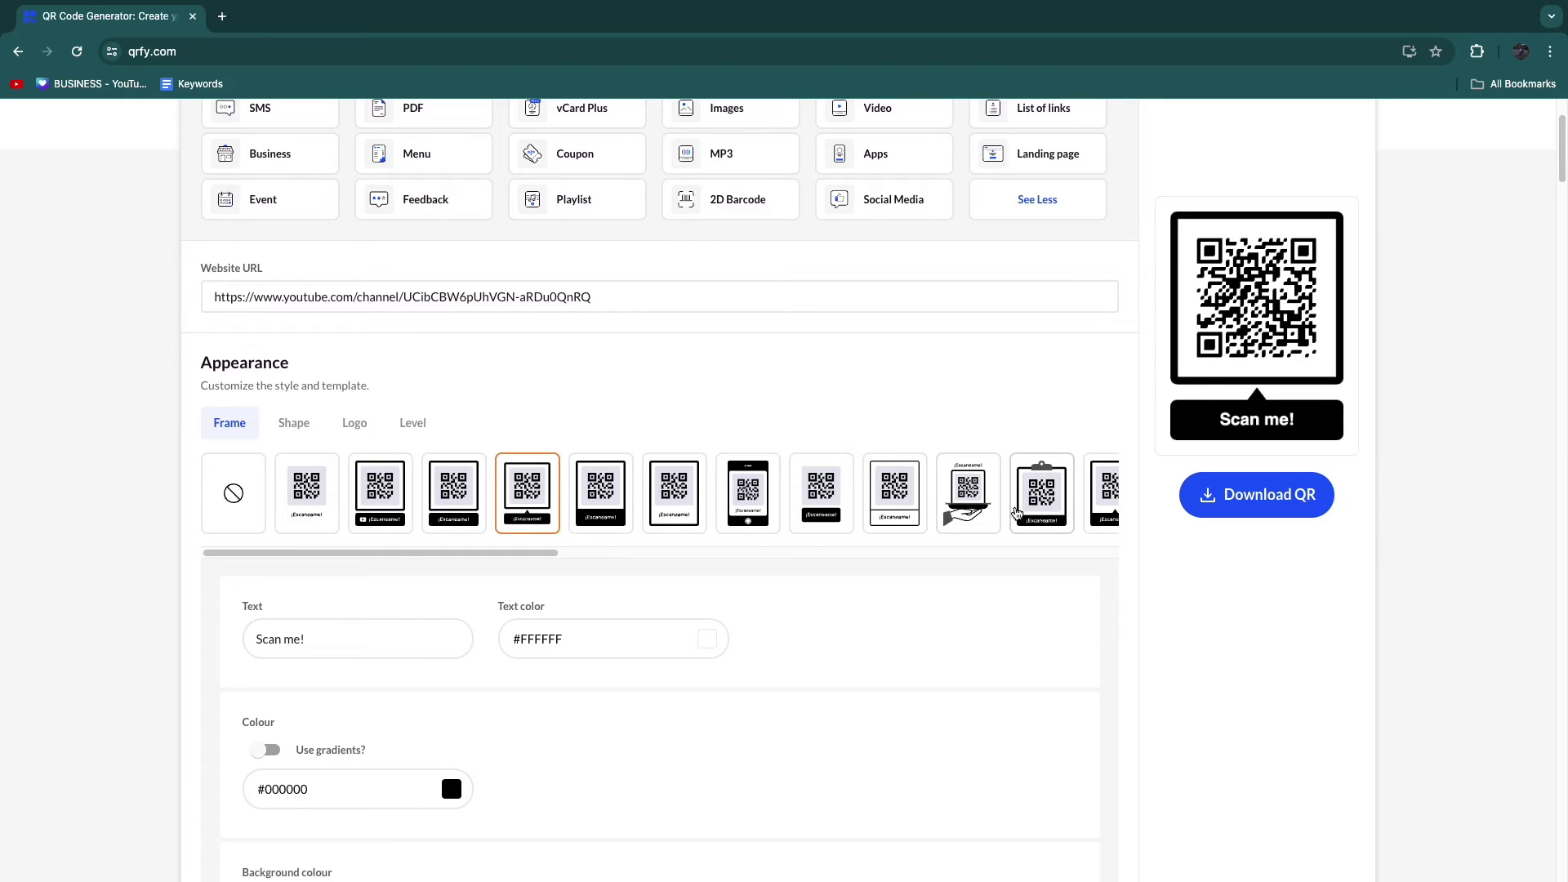
# Switch to the plain second frame template and select its 'Scan me!' caption text
pyautogui.click(314, 512)
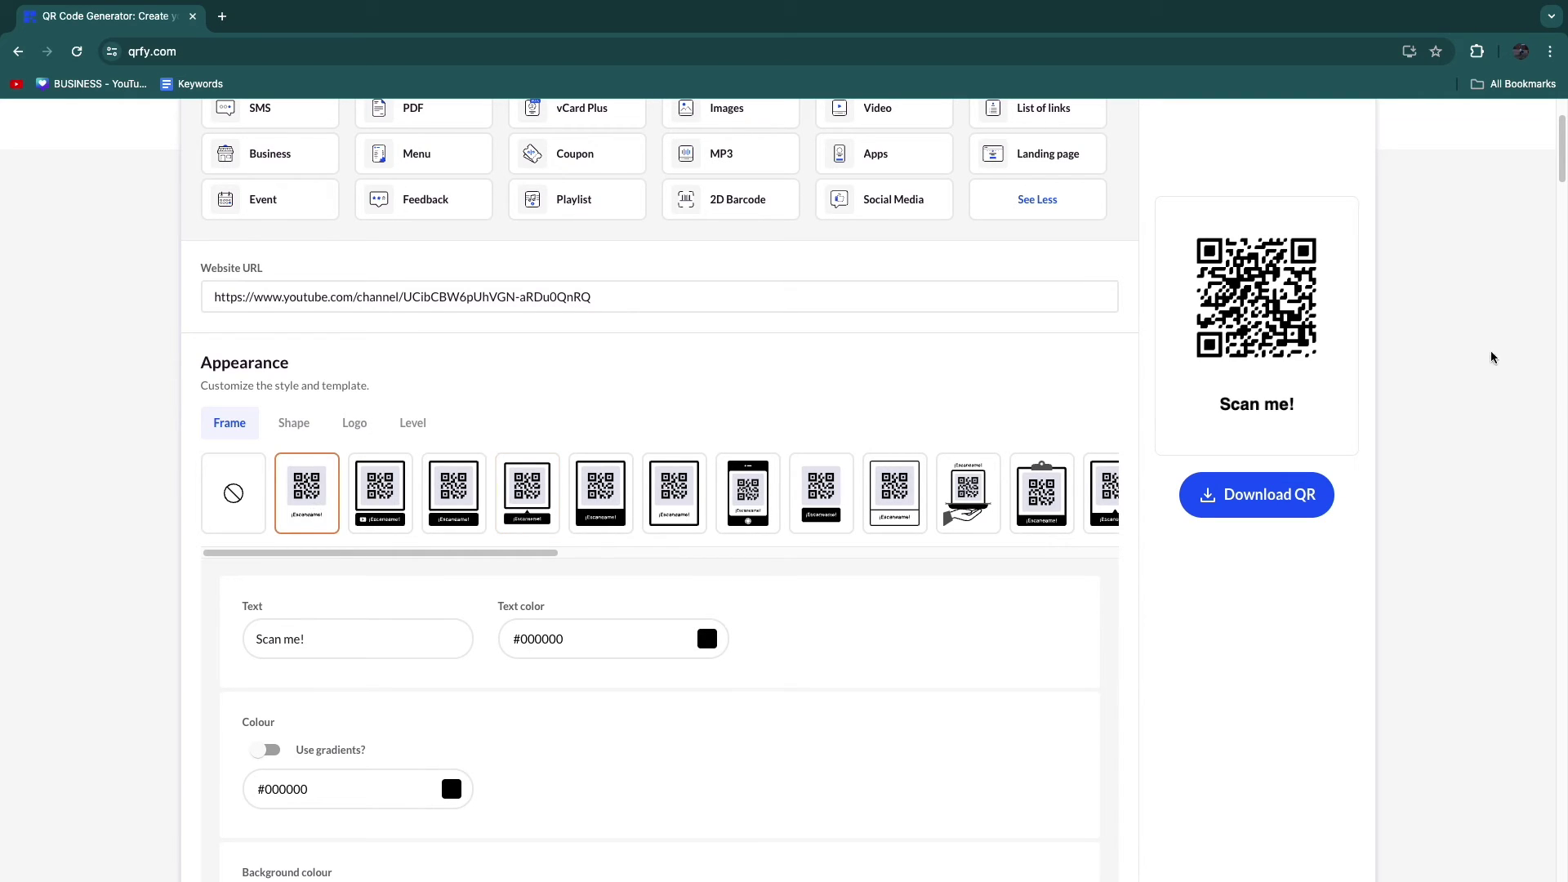
pyautogui.scroll(-1, 309, 802)
pyautogui.click(300, 610)
pyautogui.doubleClick(282, 610)
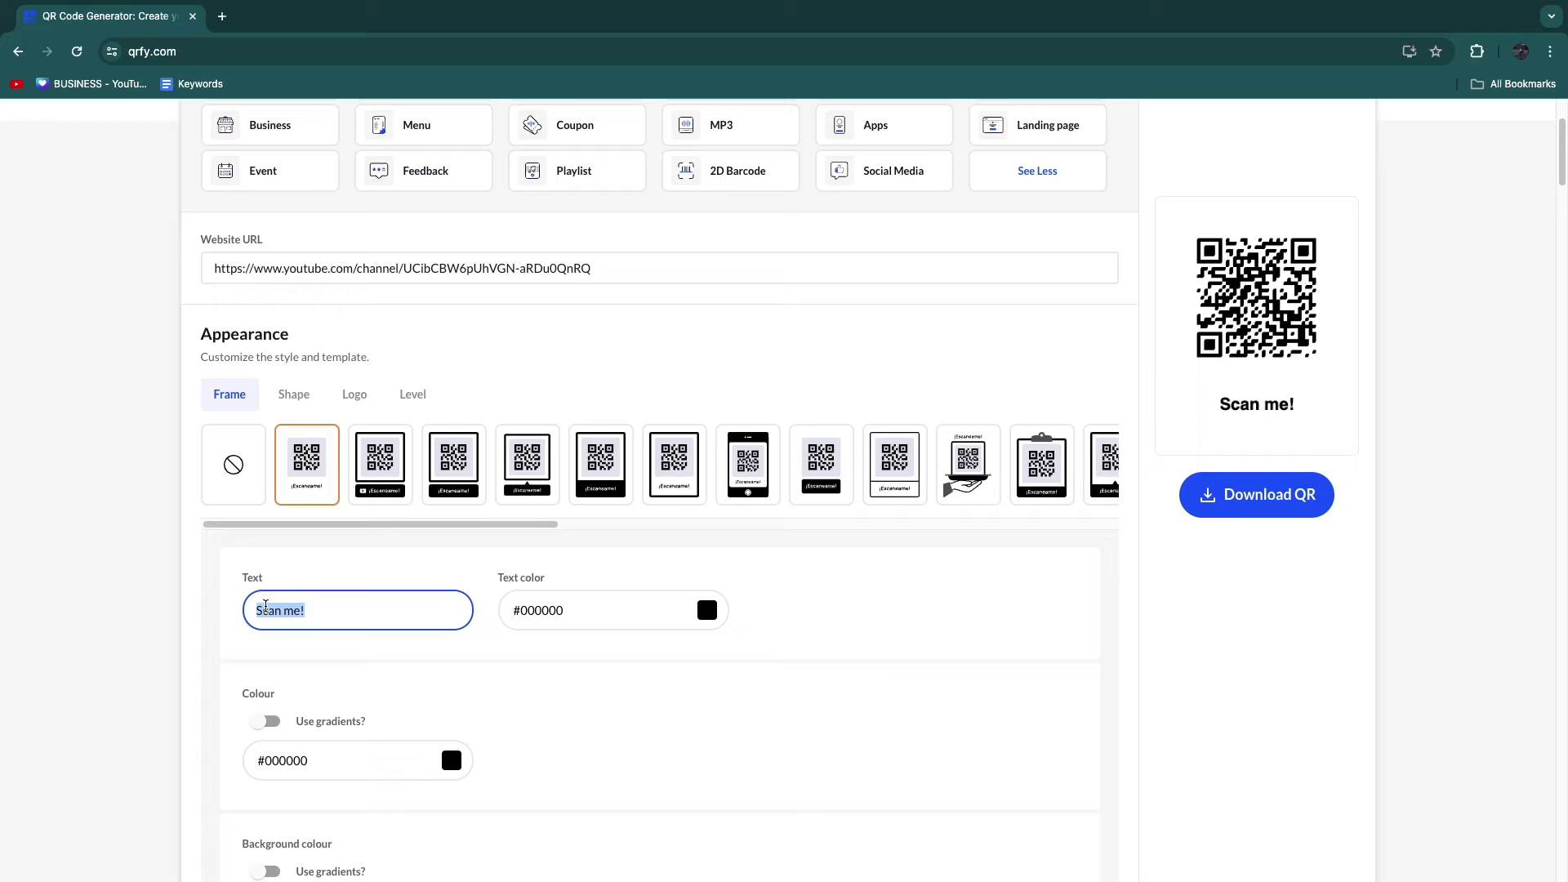
pyautogui.scroll(-1, 608, 641)
pyautogui.scroll(-1, 698, 589)
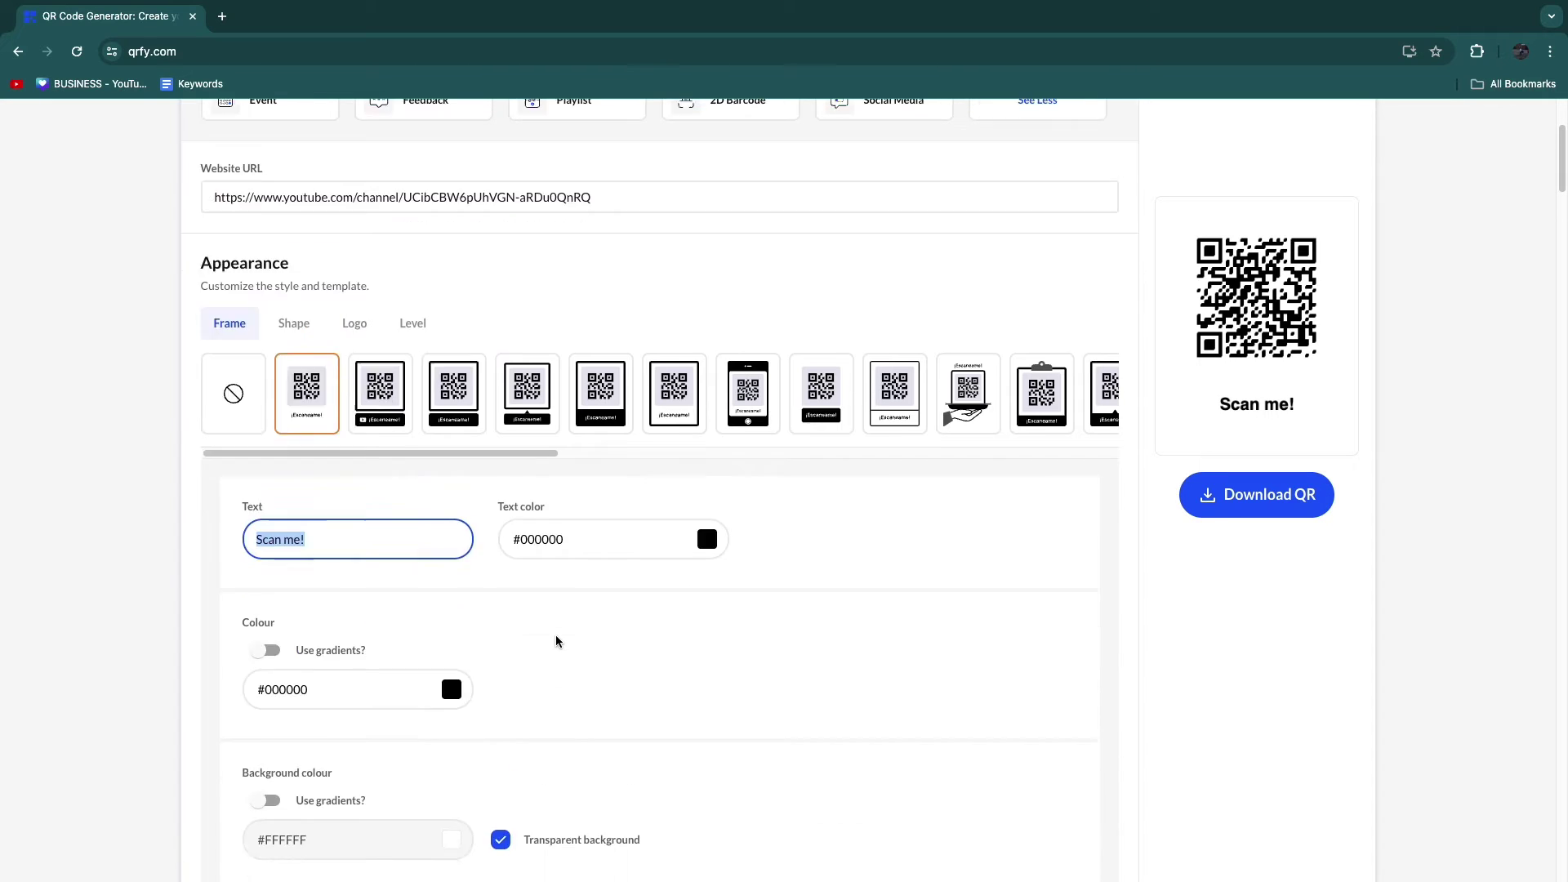
pyautogui.scroll(-3, 554, 635)
pyautogui.scroll(5, 527, 665)
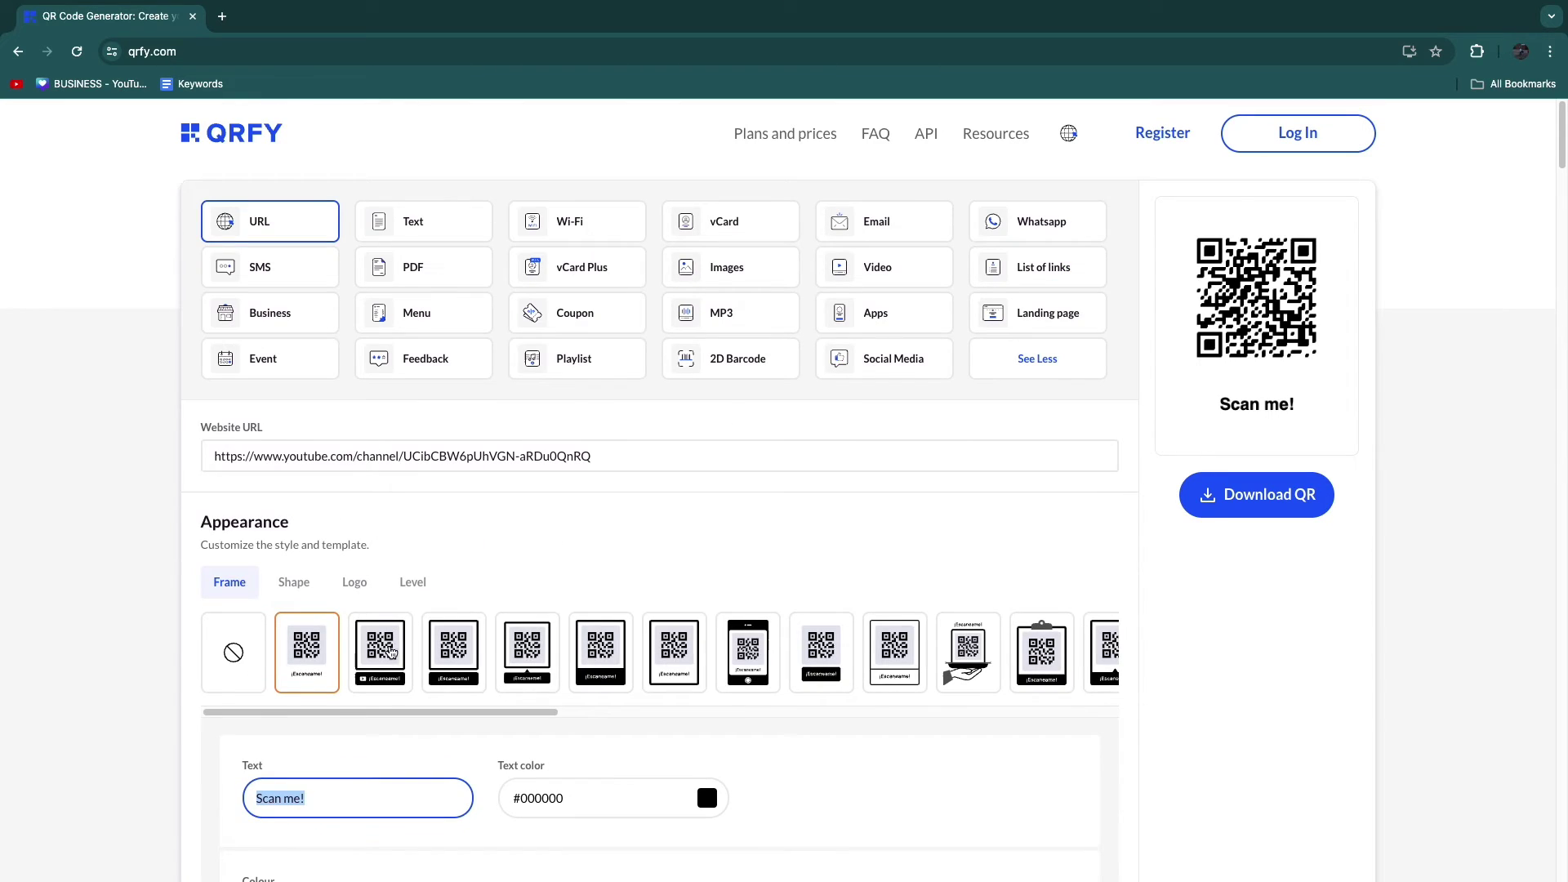
# Save the framed QR code as Untitled and download it as a PNG
pyautogui.click(1274, 495)
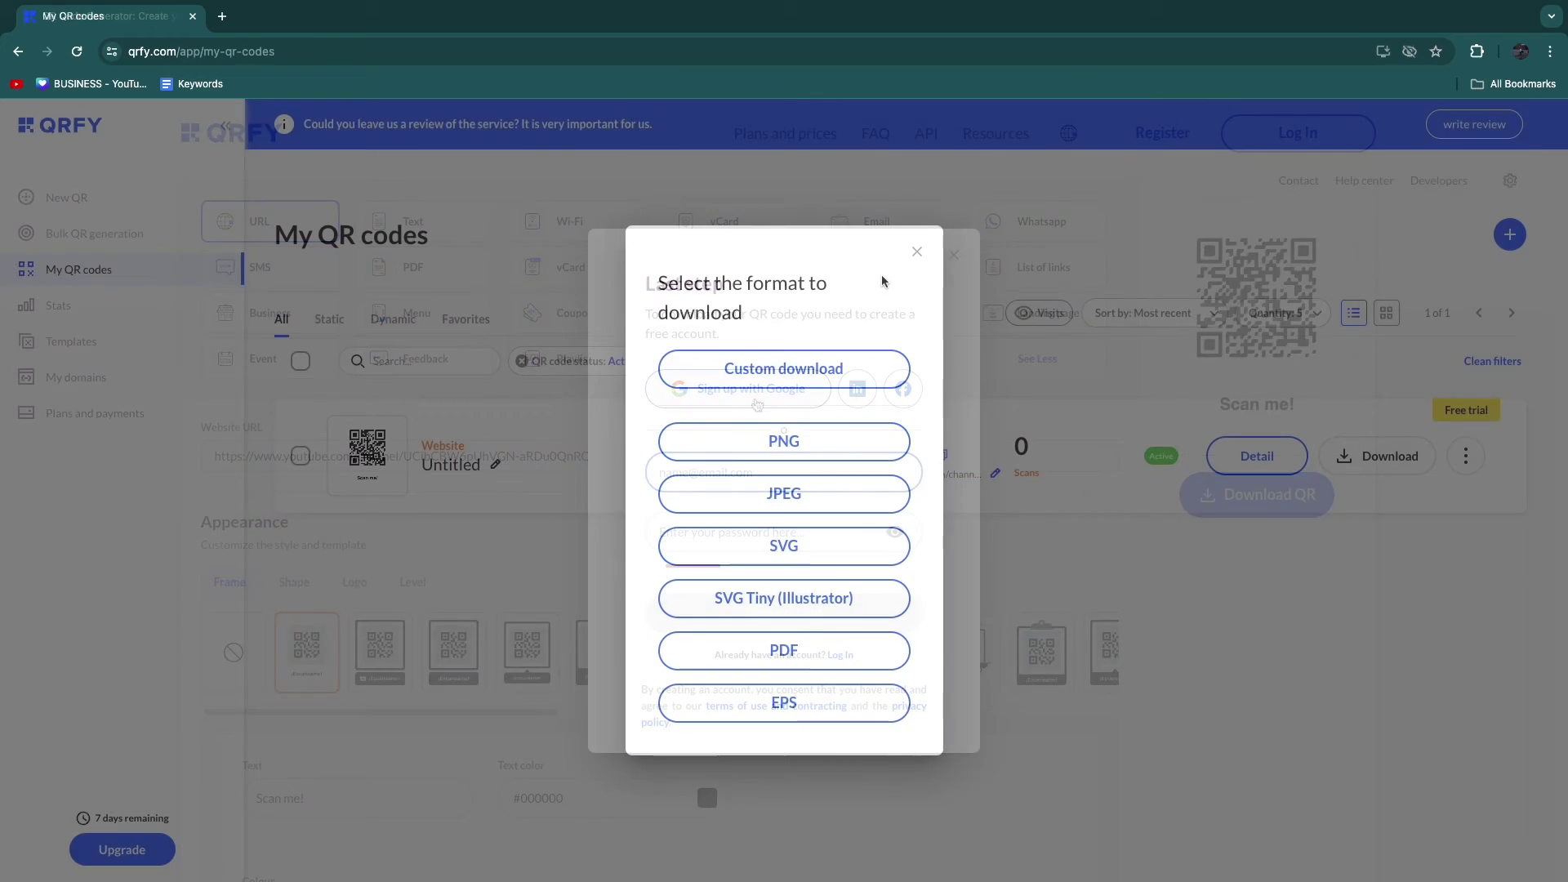
pyautogui.click(919, 253)
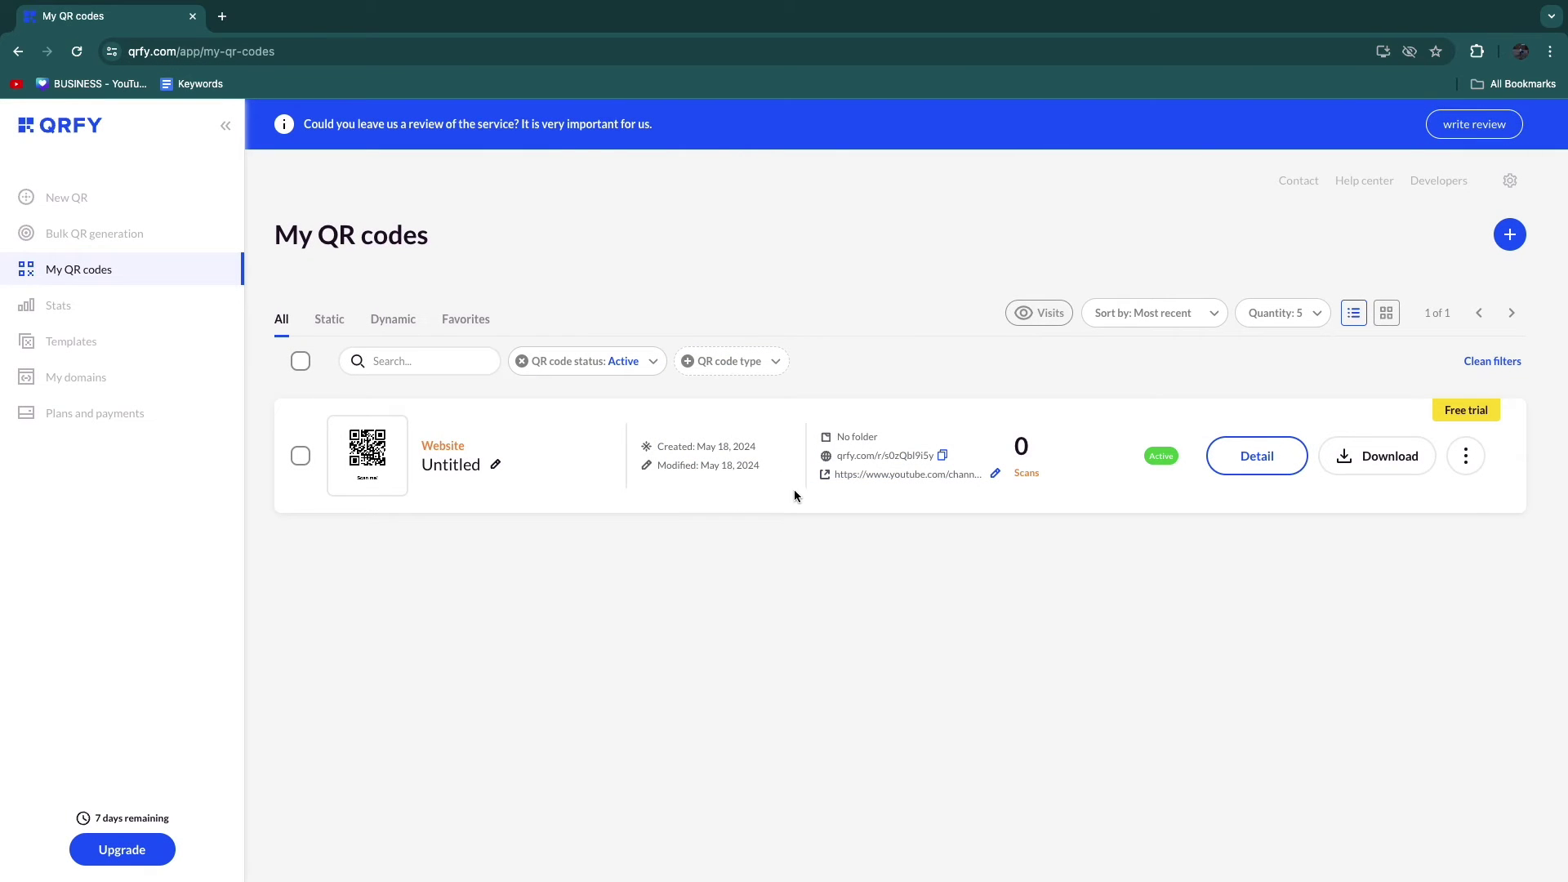
pyautogui.click(1377, 455)
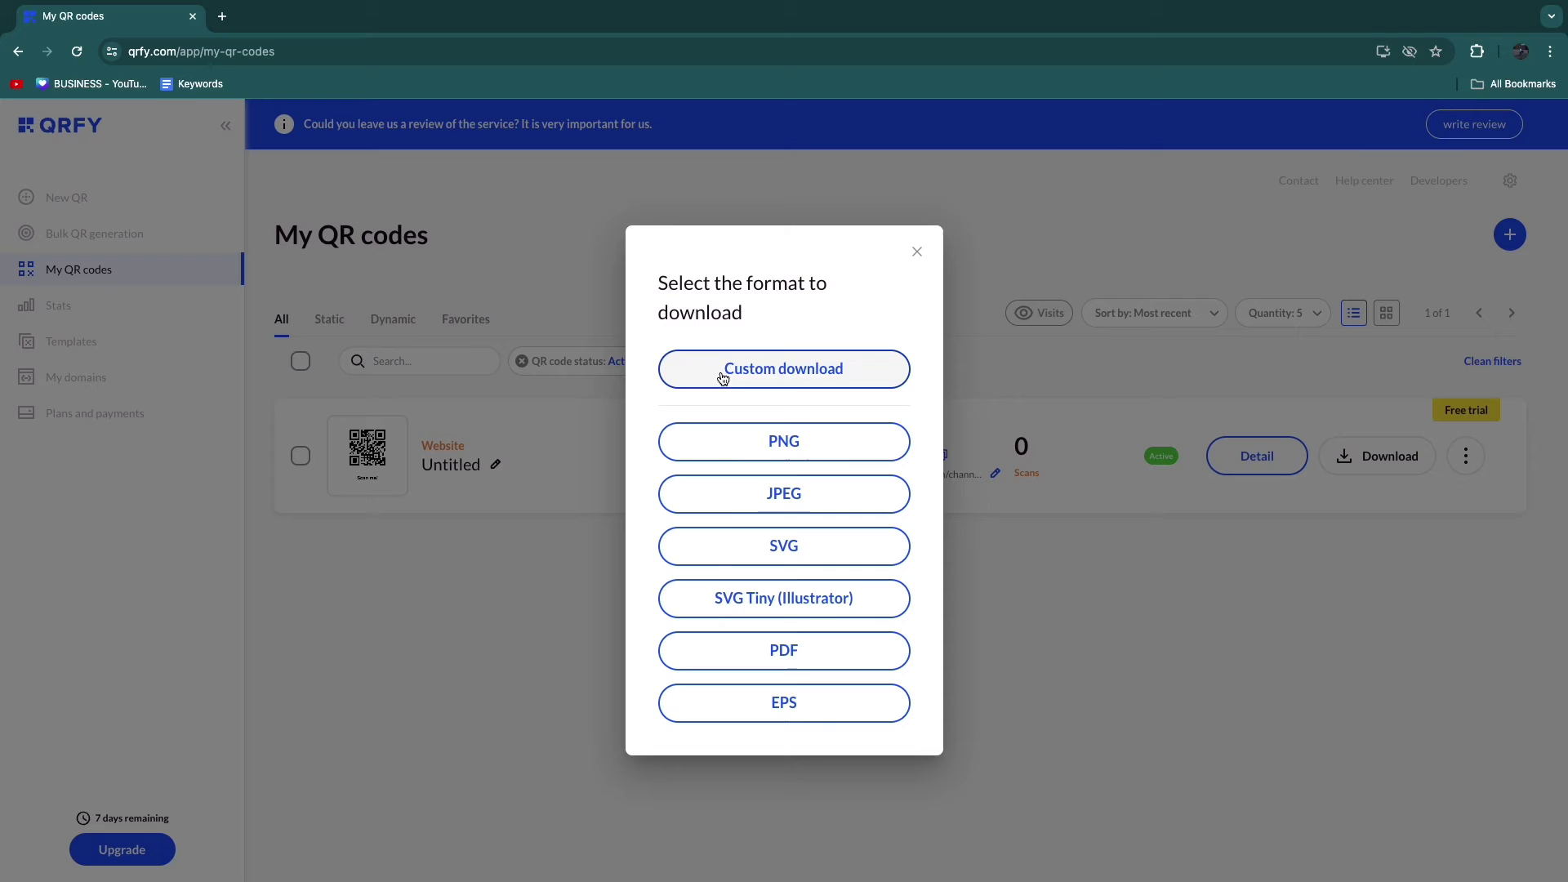
pyautogui.click(809, 458)
# View Untitled.png from Chrome's downloads in Preview, then return to My QR codes
pyautogui.click(1490, 51)
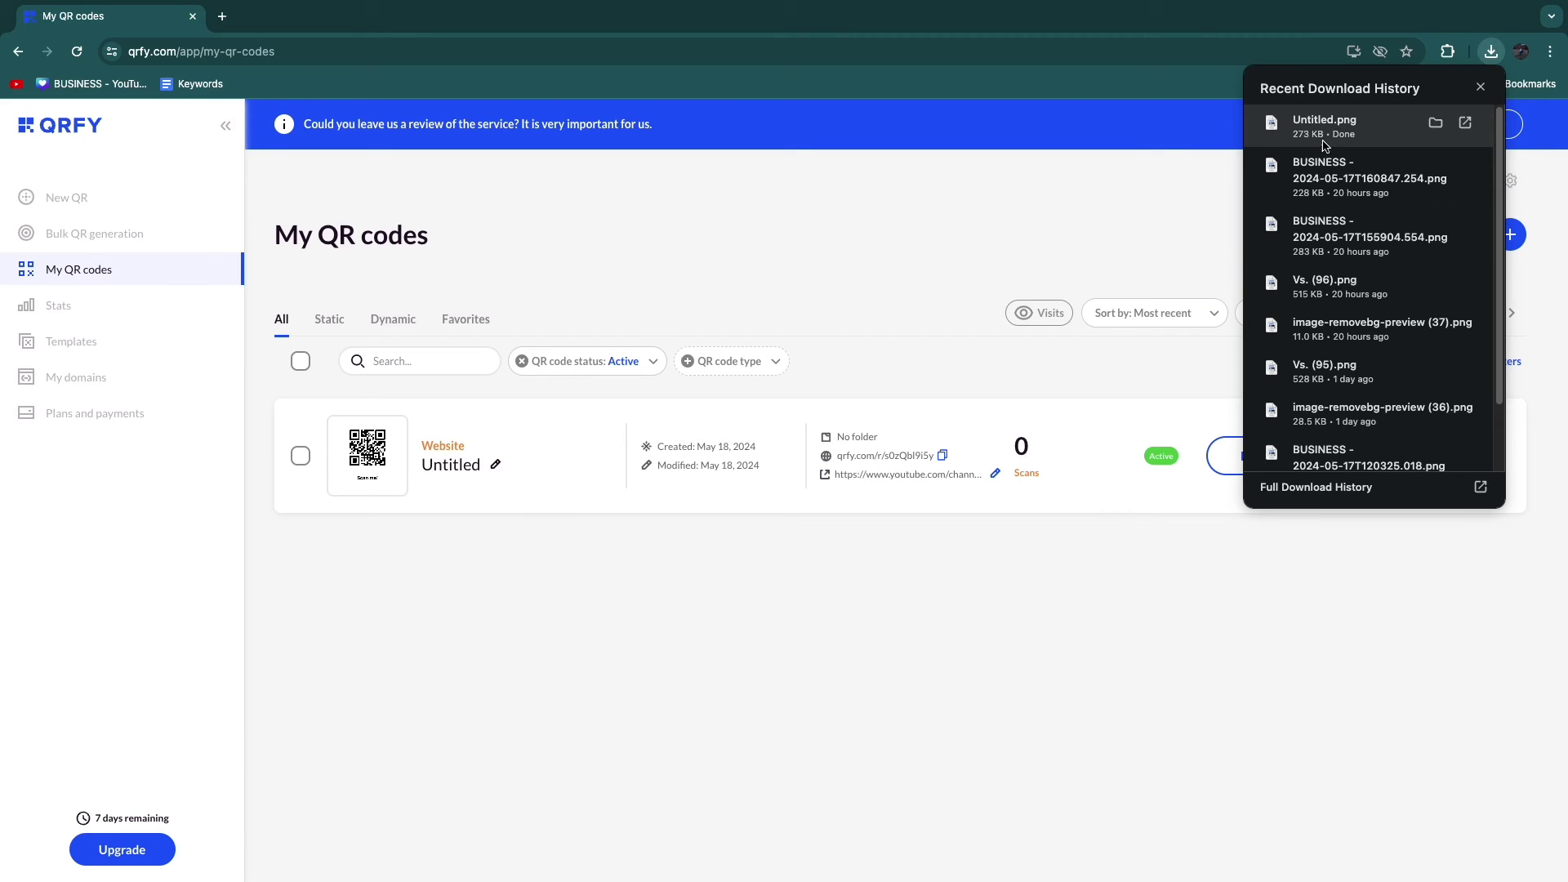
pyautogui.click(1323, 121)
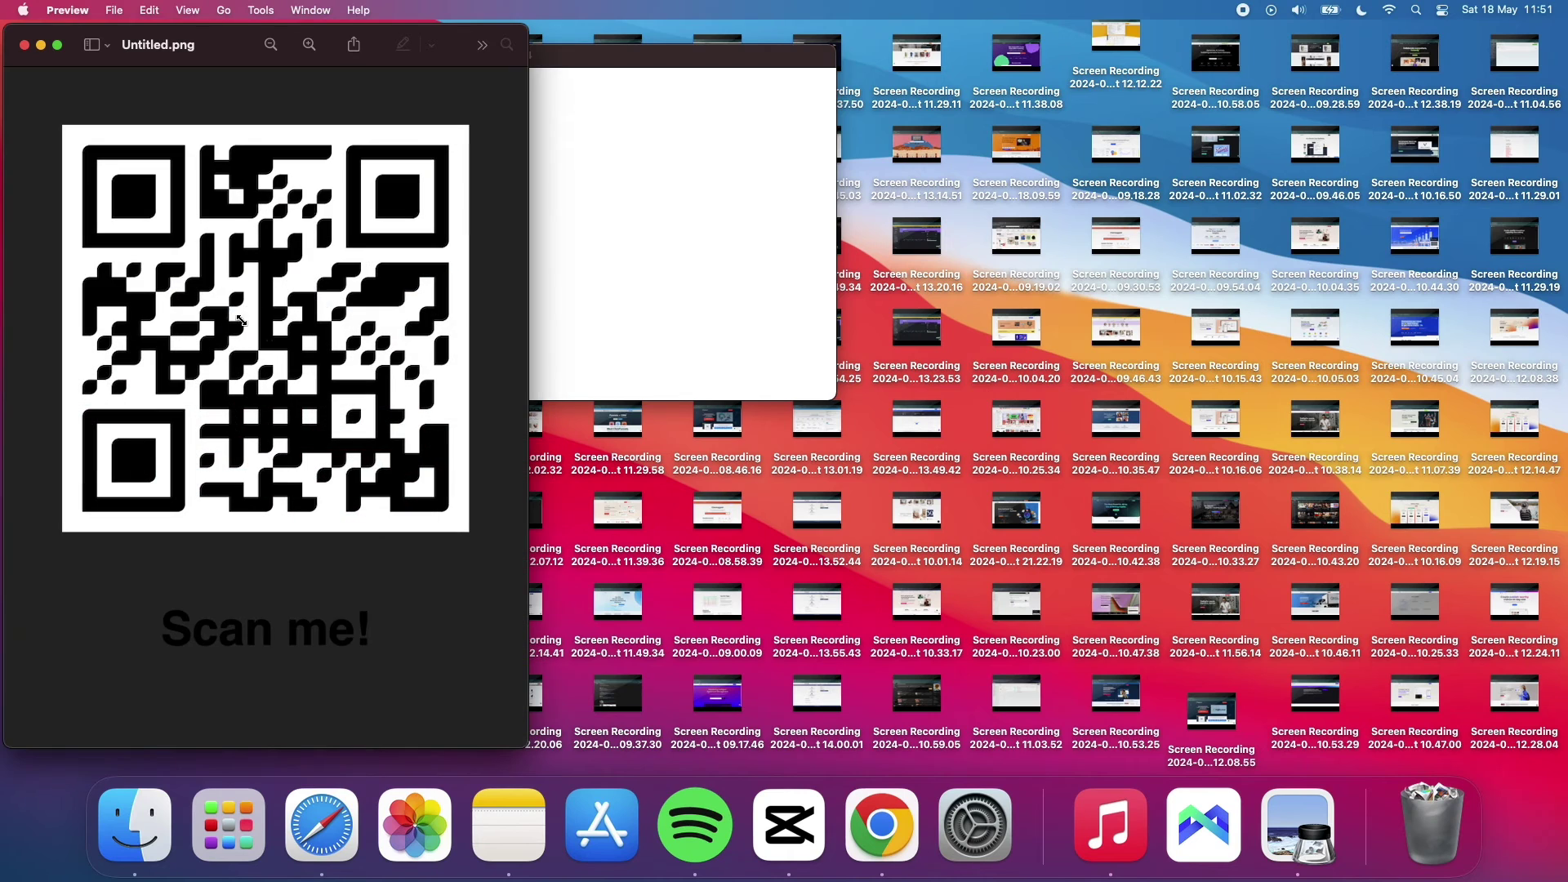
pyautogui.moveTo(234, 309); pyautogui.dragTo(431, 333)
pyautogui.click(350, 218)
pyautogui.click(882, 824)
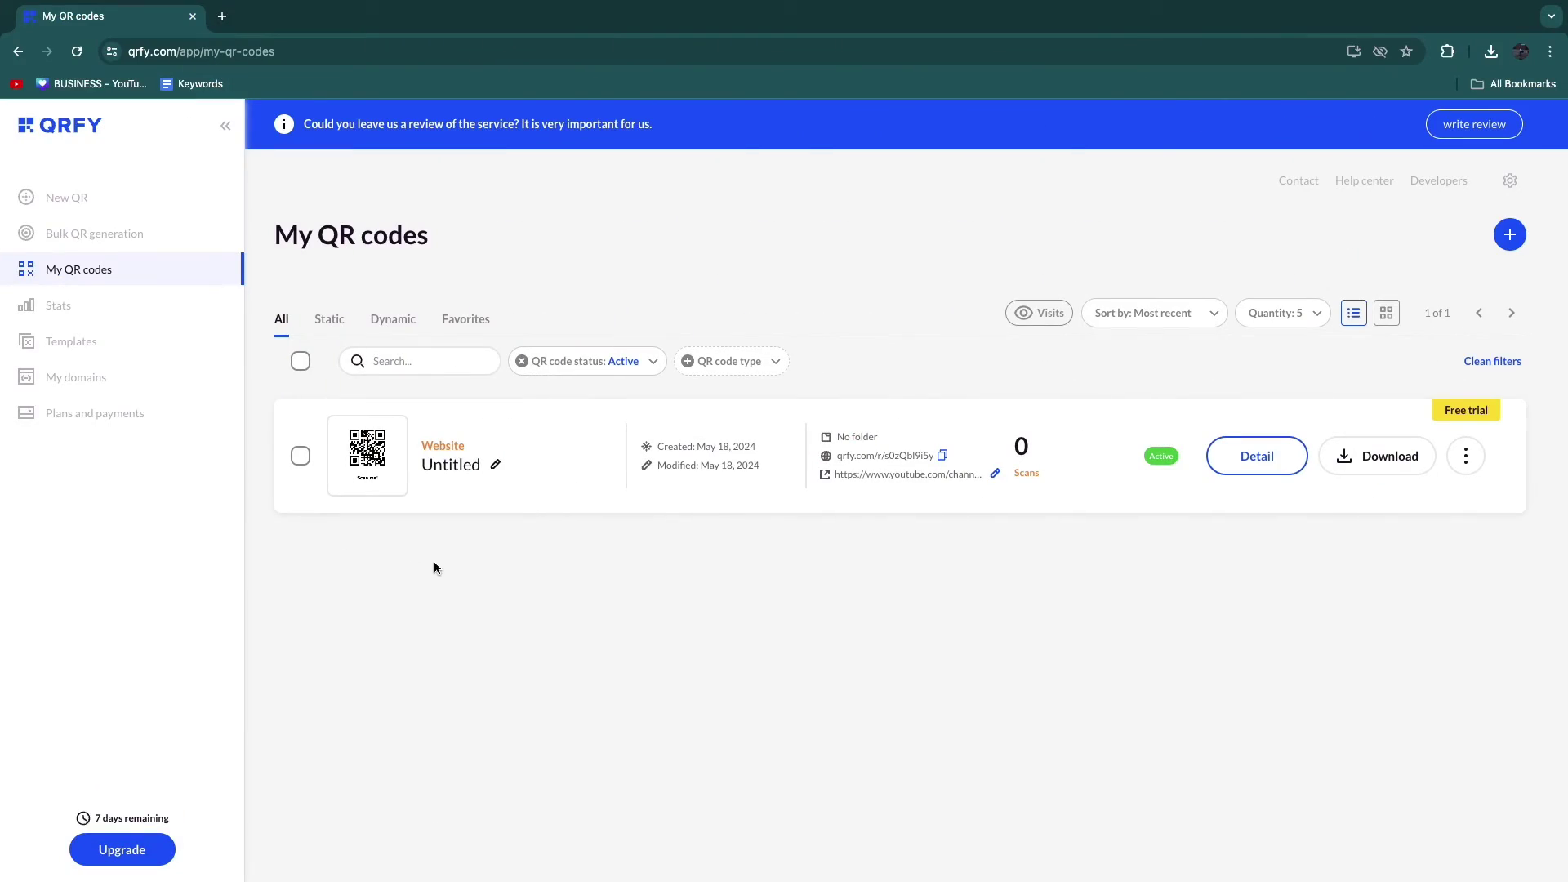
# Check the trial notice and highlight the 12-month and 3-month plan prices
pyautogui.click(122, 849)
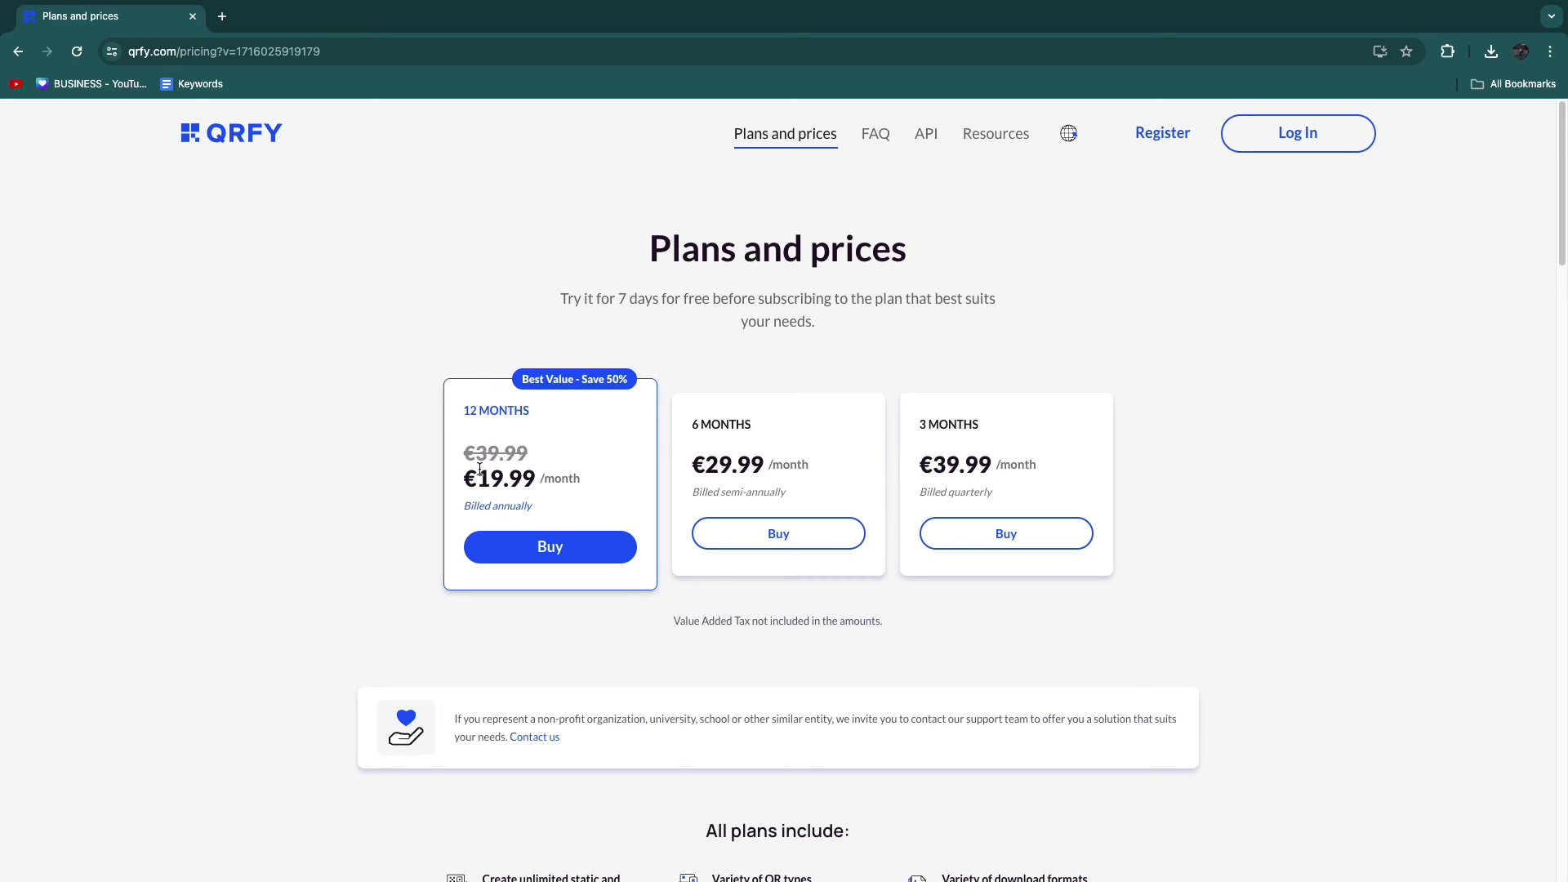
pyautogui.moveTo(463, 479); pyautogui.dragTo(564, 480)
pyautogui.click(925, 457)
pyautogui.moveTo(918, 426); pyautogui.dragTo(980, 425)
pyautogui.doubleClick(1015, 465)
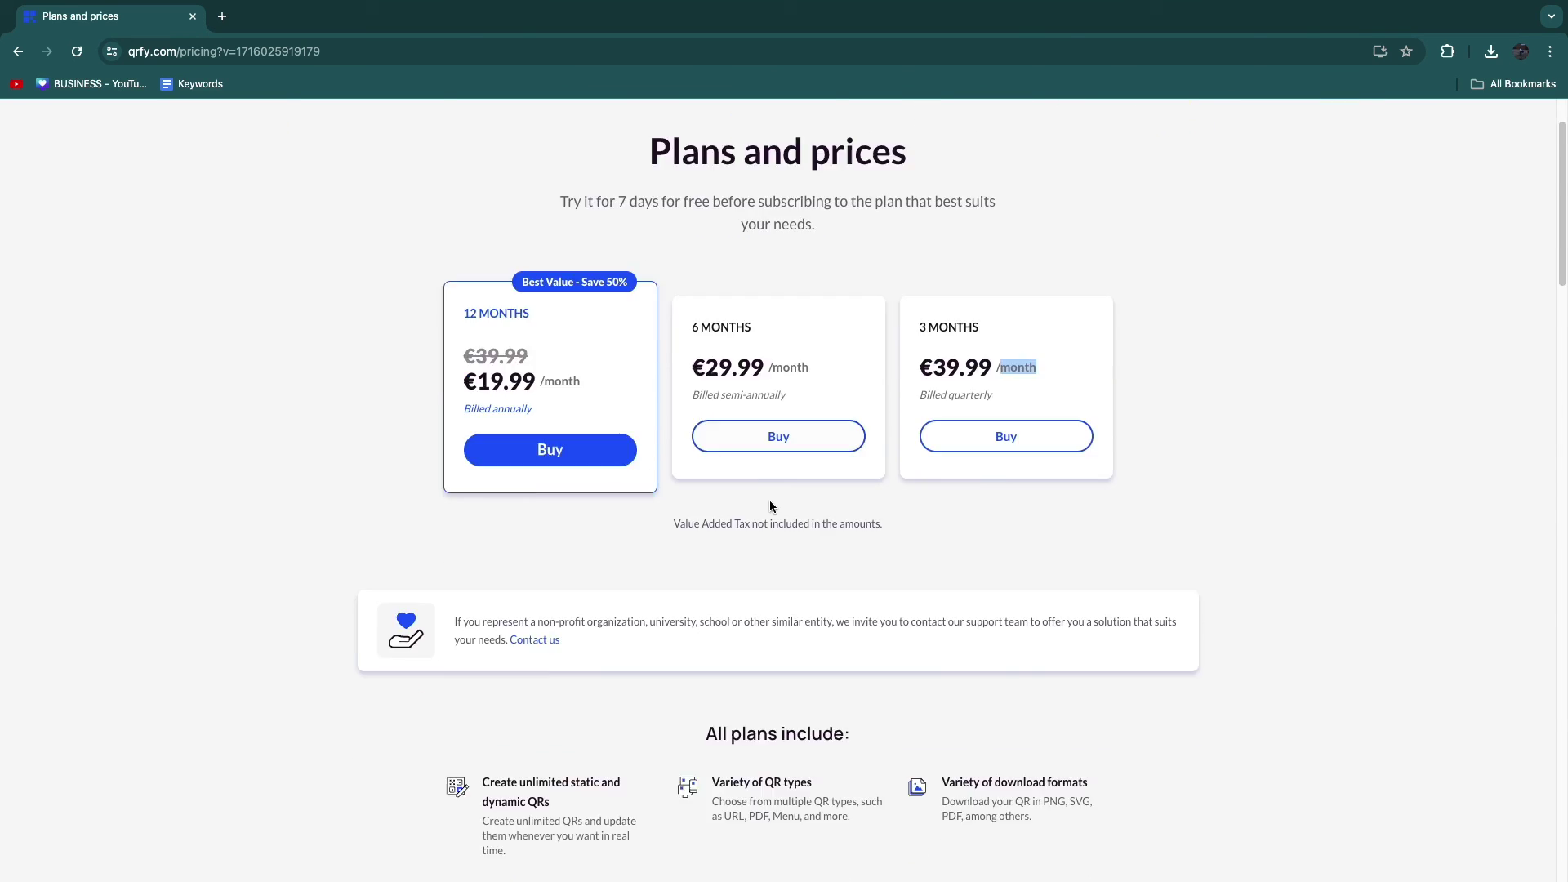
pyautogui.scroll(-8, 769, 499)
pyautogui.scroll(3, 807, 497)
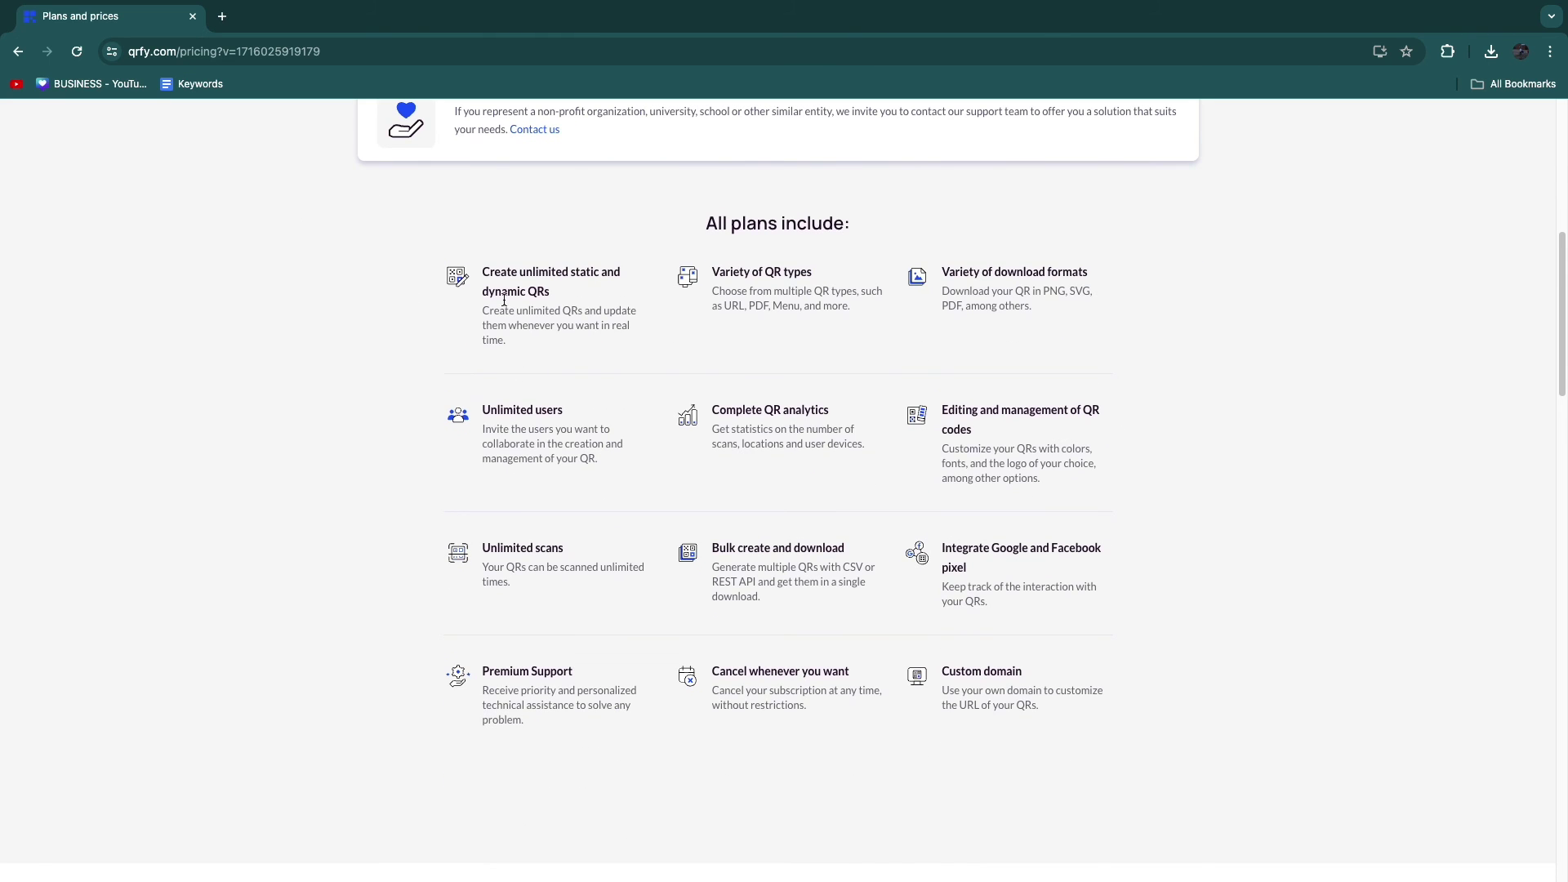
# Highlight the unlimited QRs feature, then go back to the QRFY home page
pyautogui.moveTo(486, 263); pyautogui.dragTo(574, 314)
pyautogui.click(357, 314)
pyautogui.scroll(8, 872, 660)
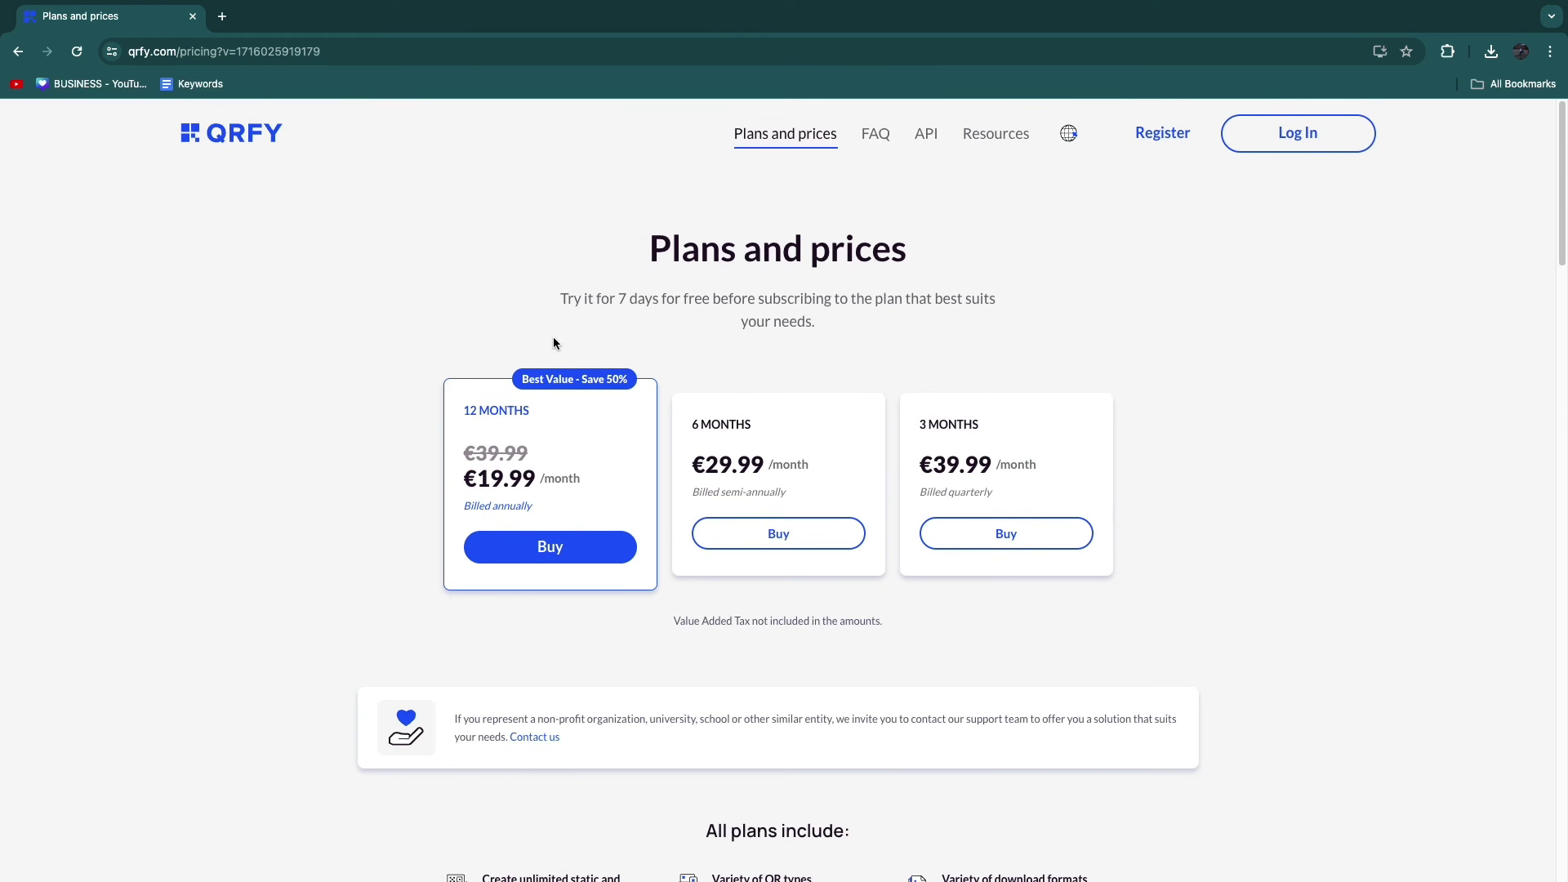
pyautogui.click(245, 144)
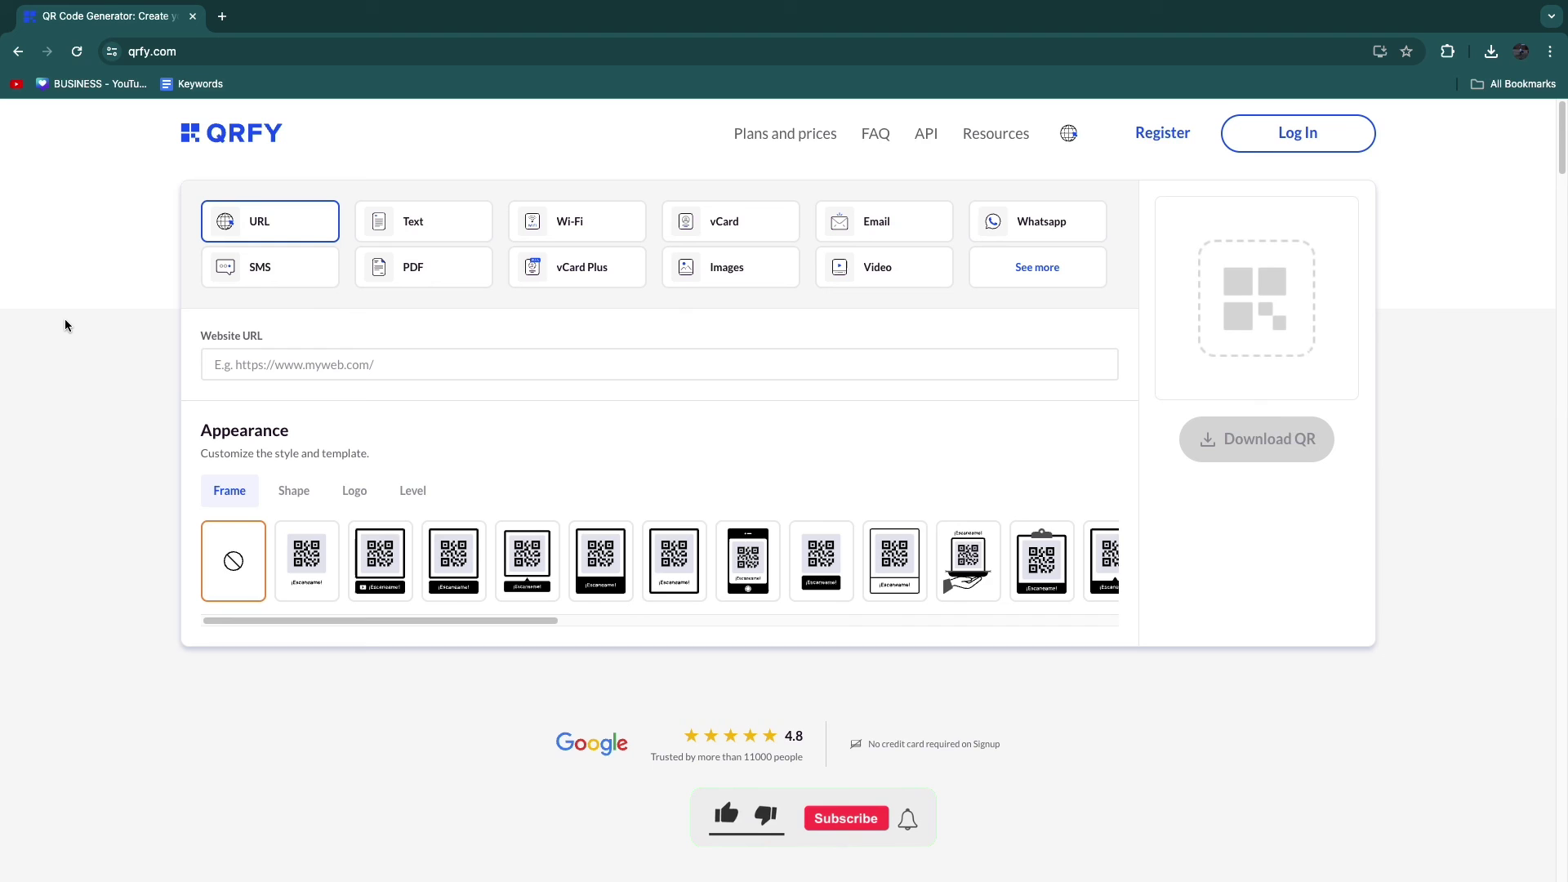